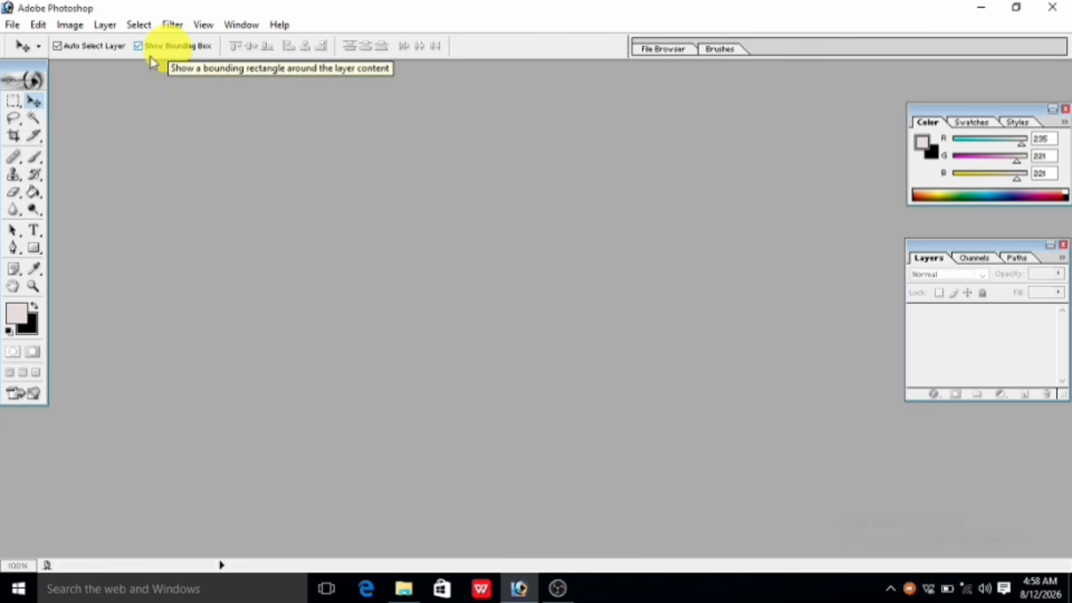
{"action": "left_click", "coordinate": [15, 120]}
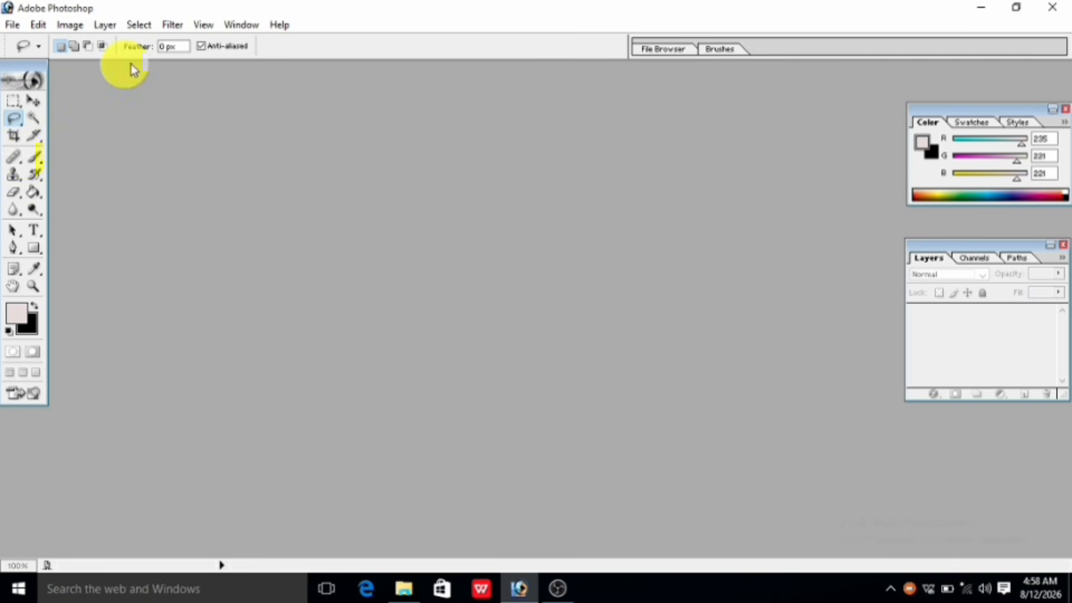
{"action": "left_click", "coordinate": [37, 135]}
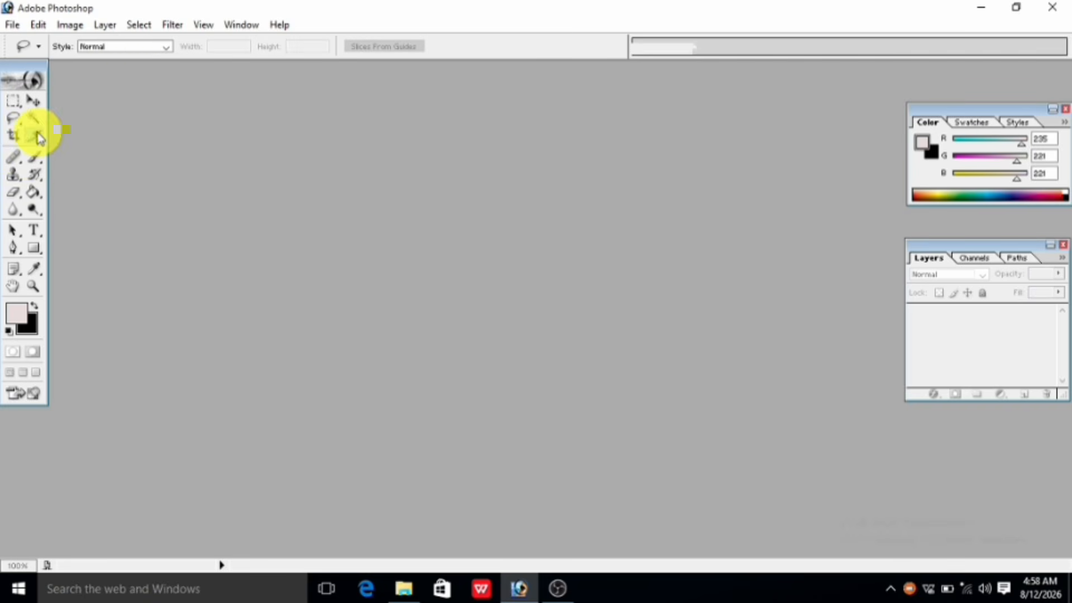
{"action": "left_click", "coordinate": [15, 102]}
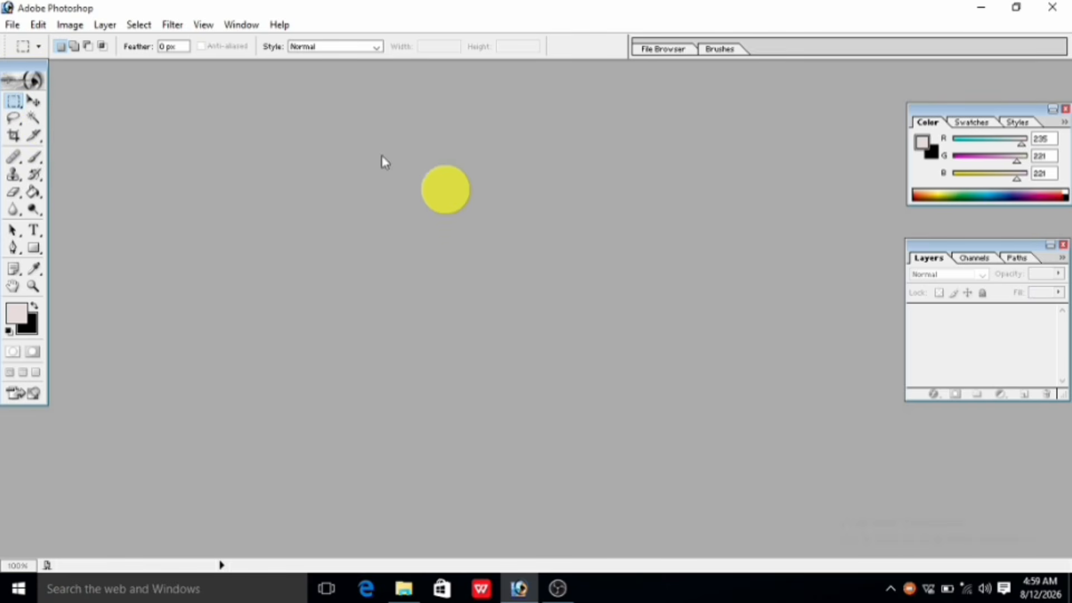
{"action": "left_click", "coordinate": [241, 25]}
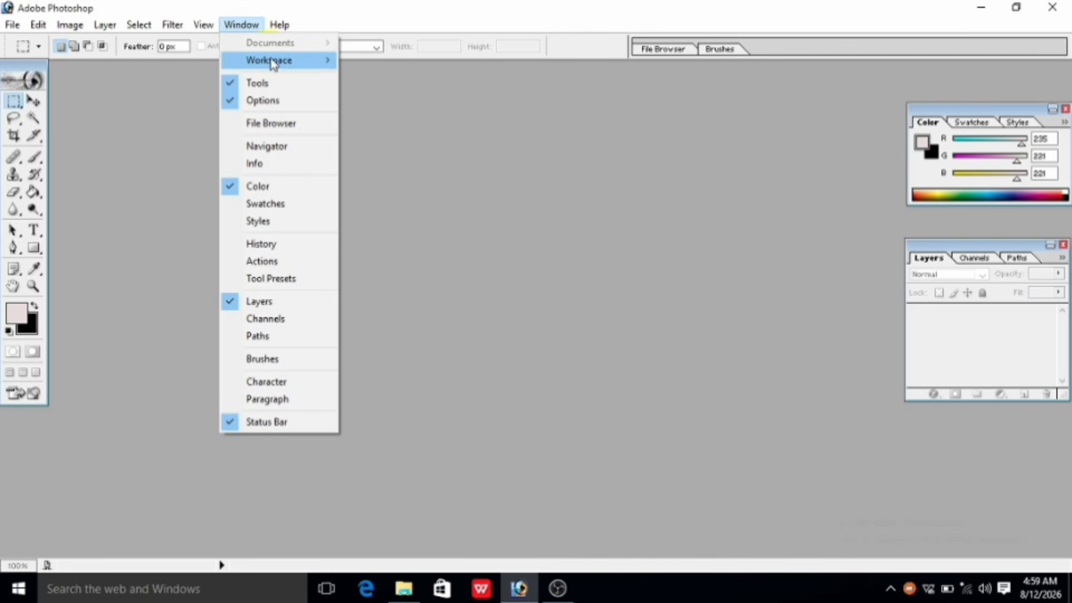
{"action": "mouse_move", "coordinate": [273, 64]}
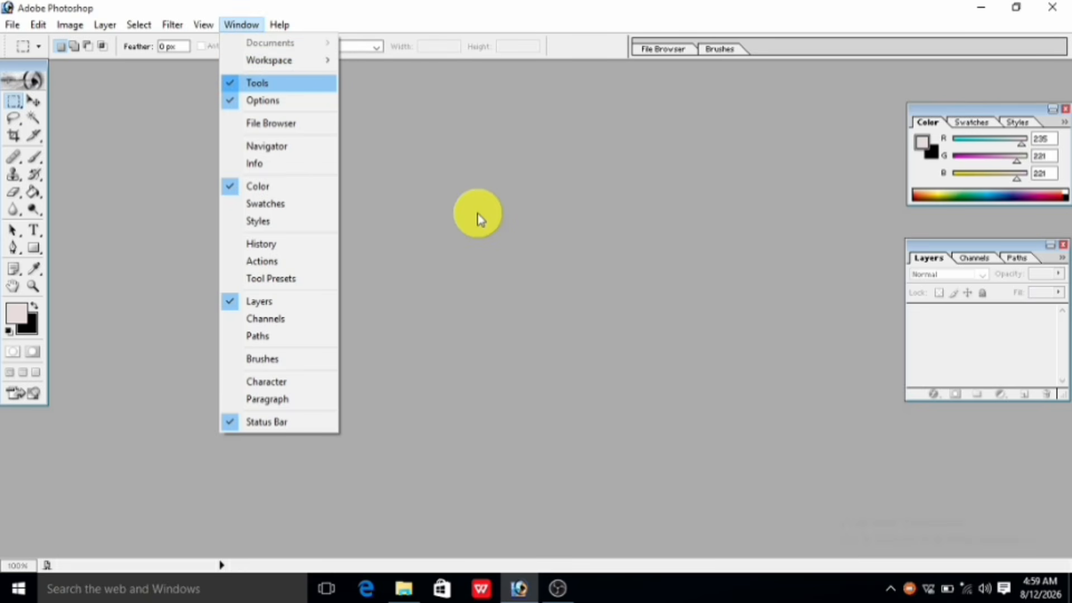
{"action": "left_click", "coordinate": [479, 219]}
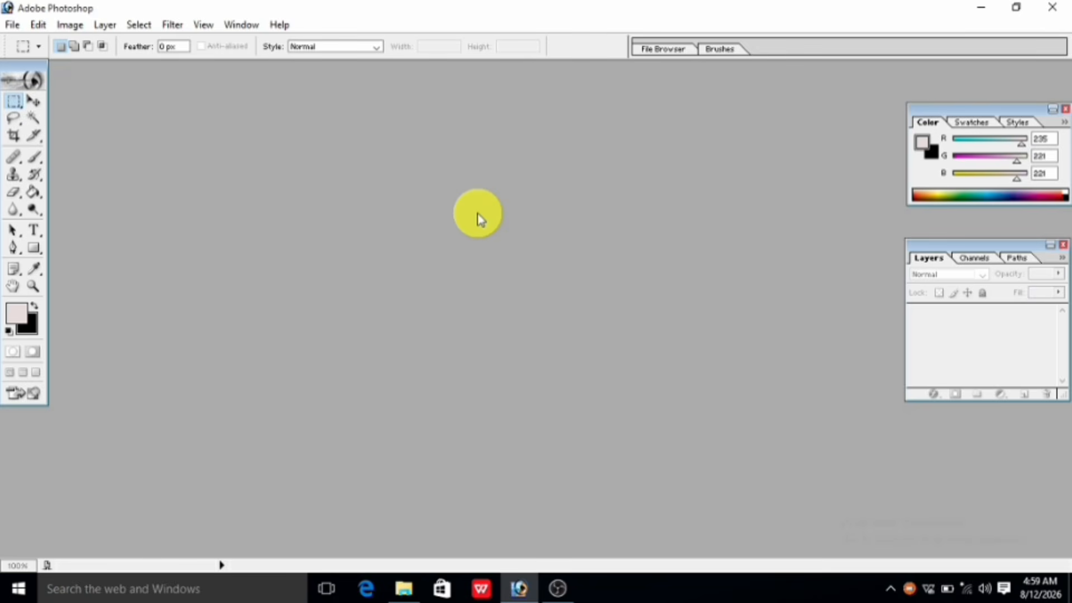
Open the images Background-Full-HD-Pictures and Background-Images-Full-HD-Wallpapers-620x388 from the Downloads folder.
{"action": "left_click", "coordinate": [11, 25]}
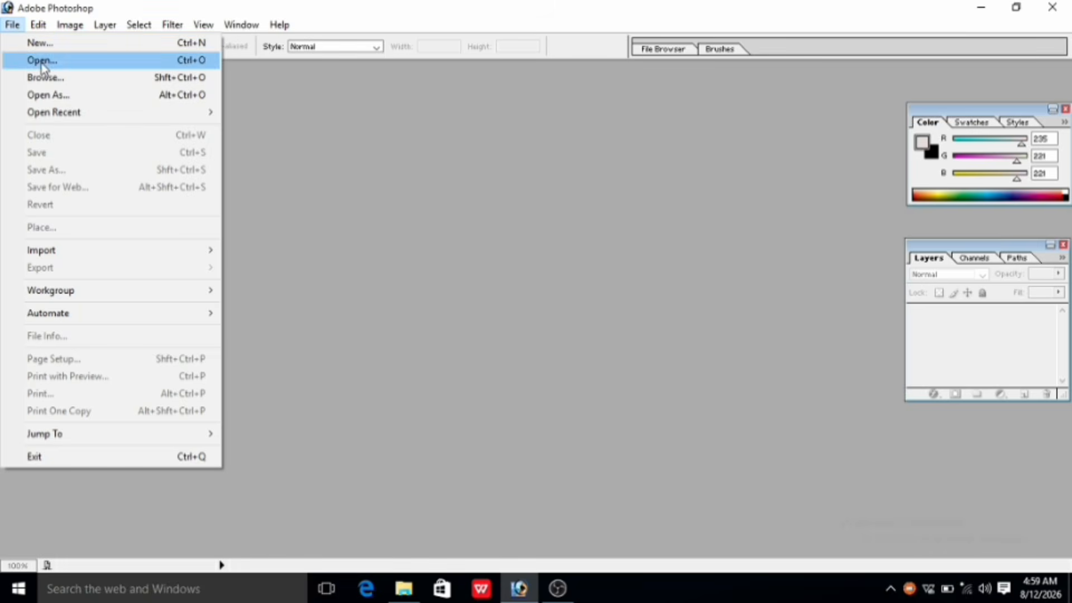
{"action": "left_click", "coordinate": [507, 177]}
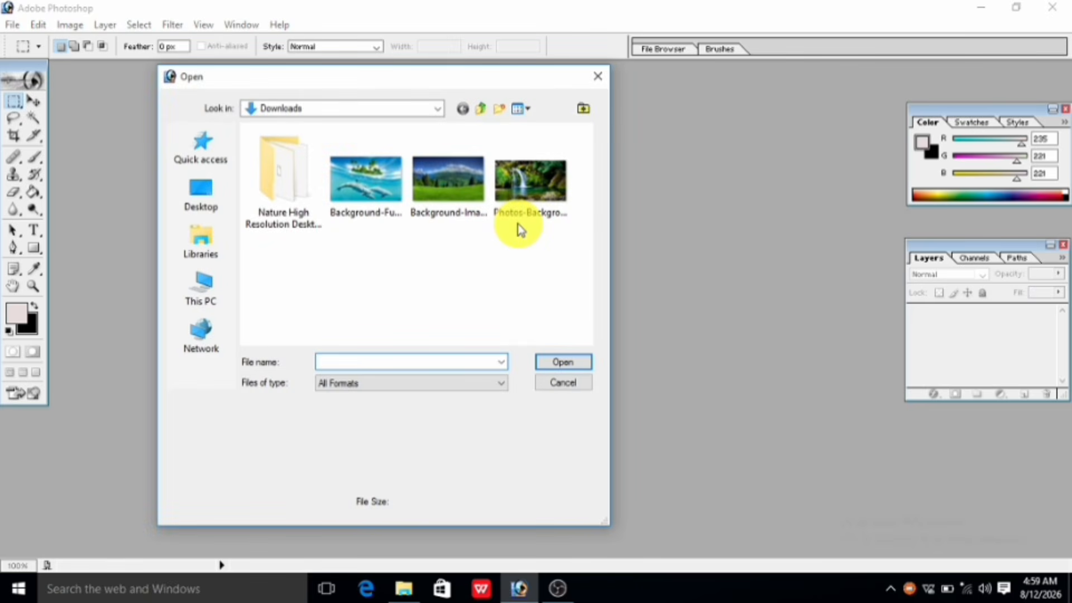
{"action": "left_click", "coordinate": [393, 200]}
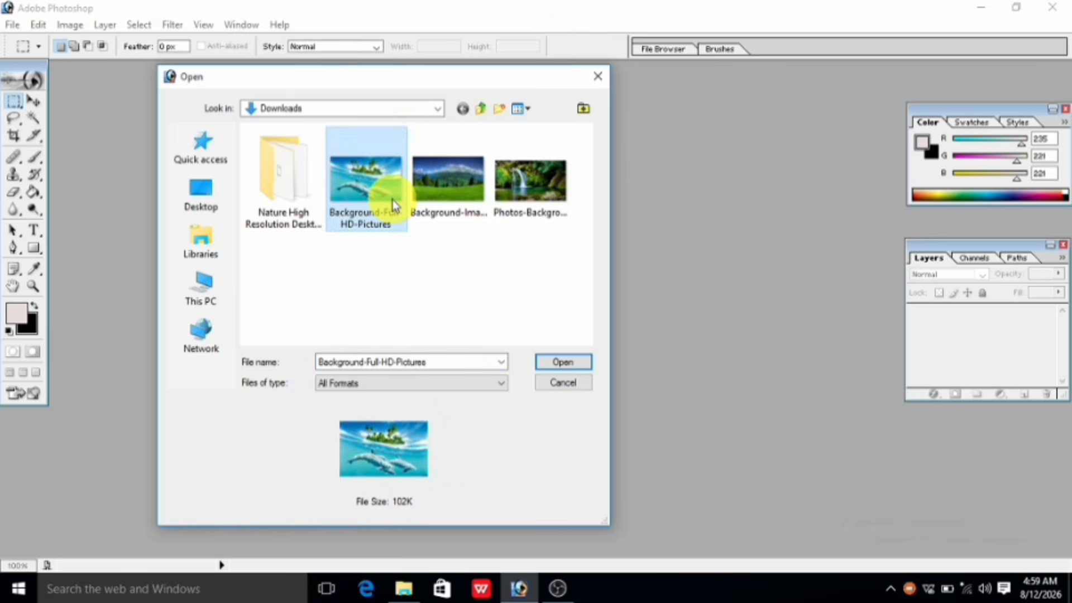
{"action": "left_click", "coordinate": [550, 362]}
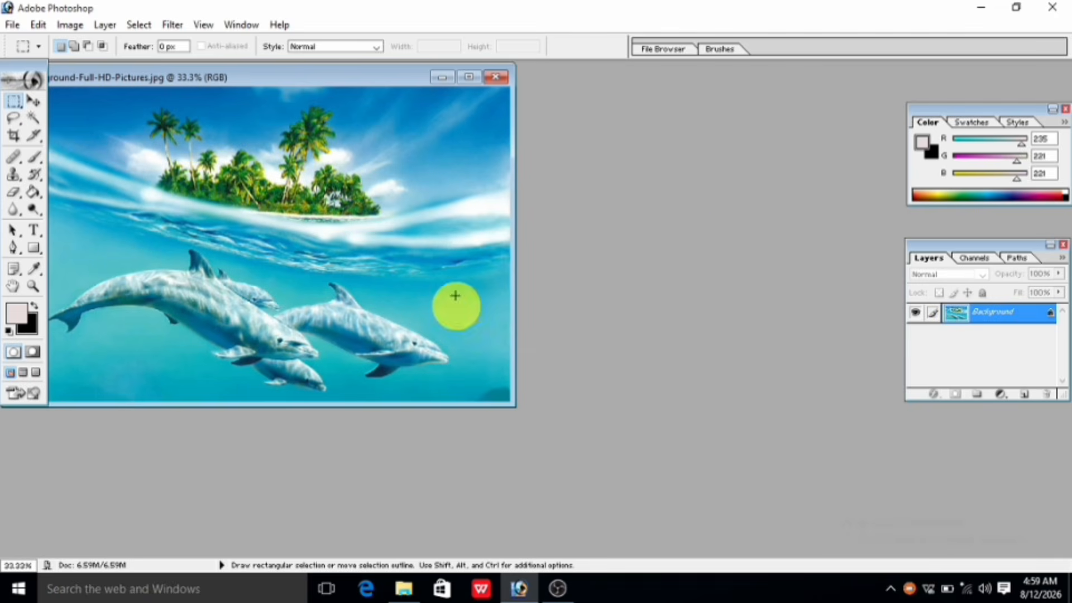
{"action": "double_click", "coordinate": [718, 237]}
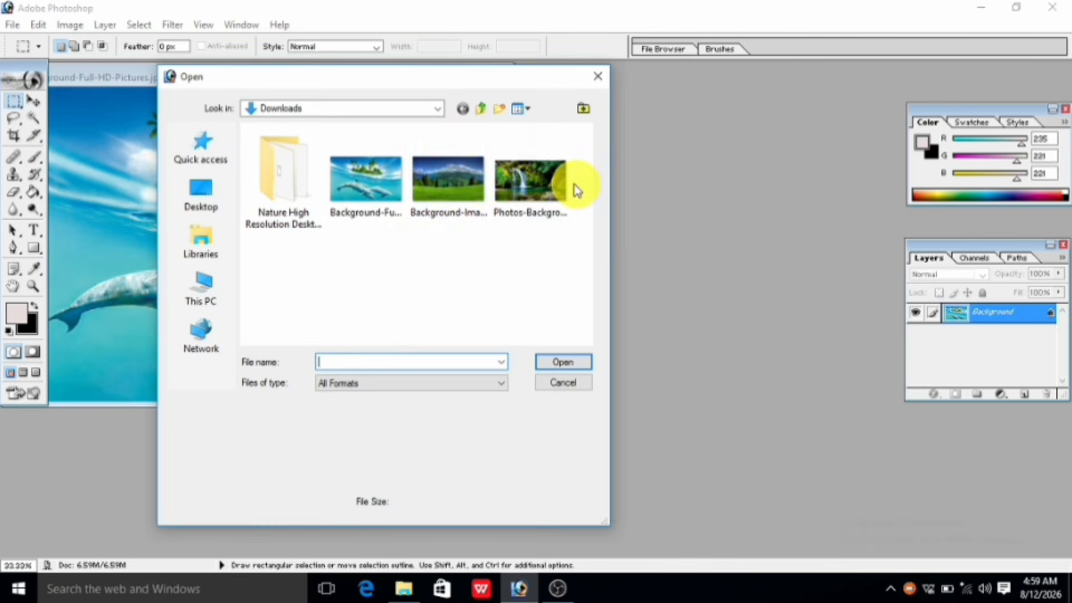
{"action": "double_click", "coordinate": [433, 180]}
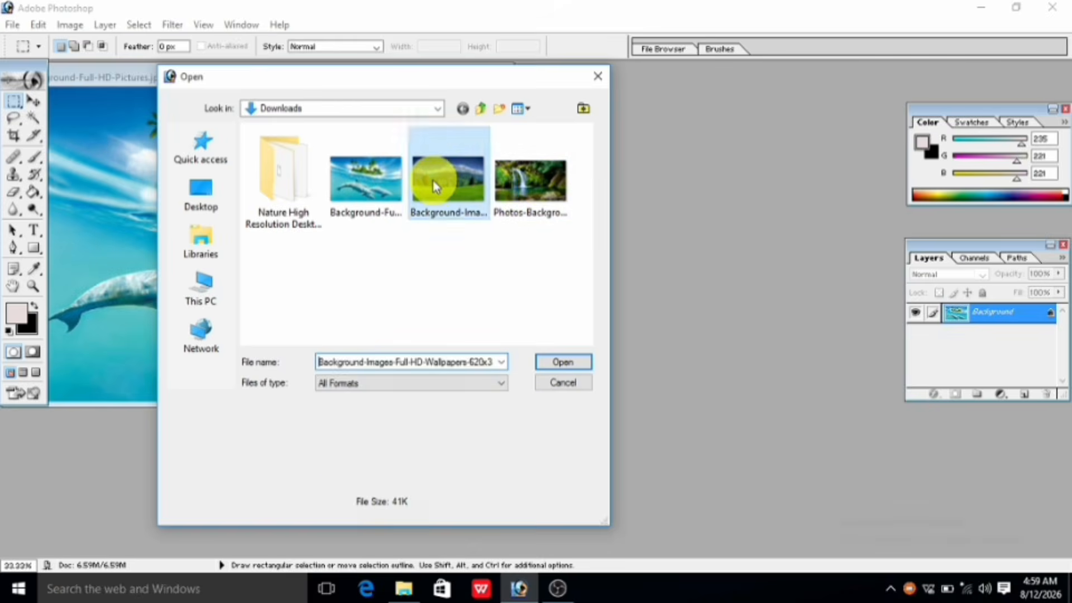
Arrange the two image windows so both pictures are accessible, with the landscape in front and to the left of the dolphin picture.
{"action": "left_click_drag", "start_coordinate": [307, 86], "coordinate": [385, 215]}
{"action": "left_click", "coordinate": [307, 78]}
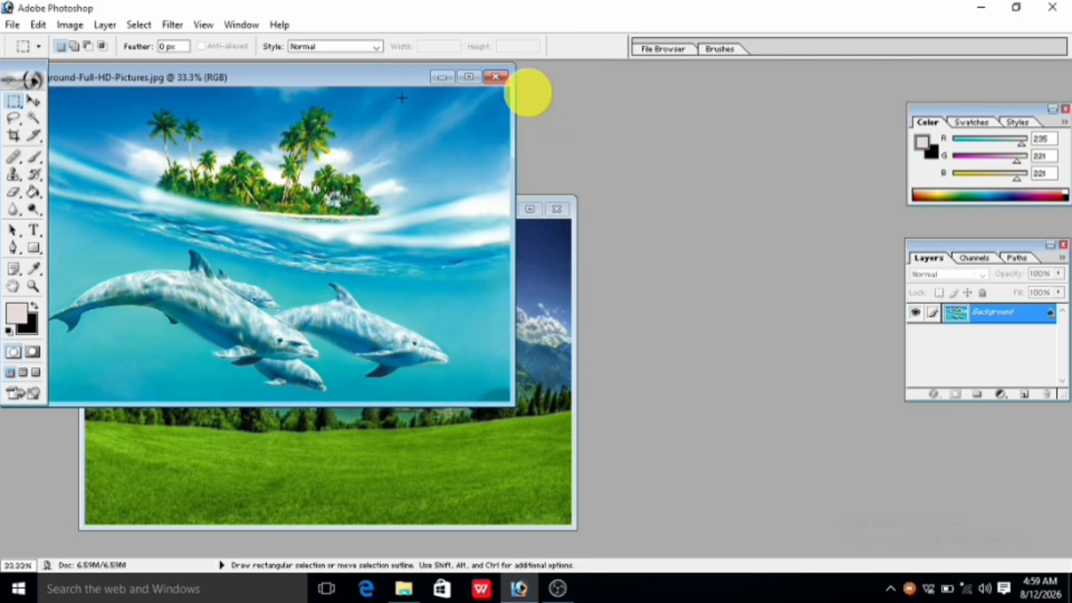
{"action": "left_click_drag", "start_coordinate": [335, 84], "coordinate": [747, 157]}
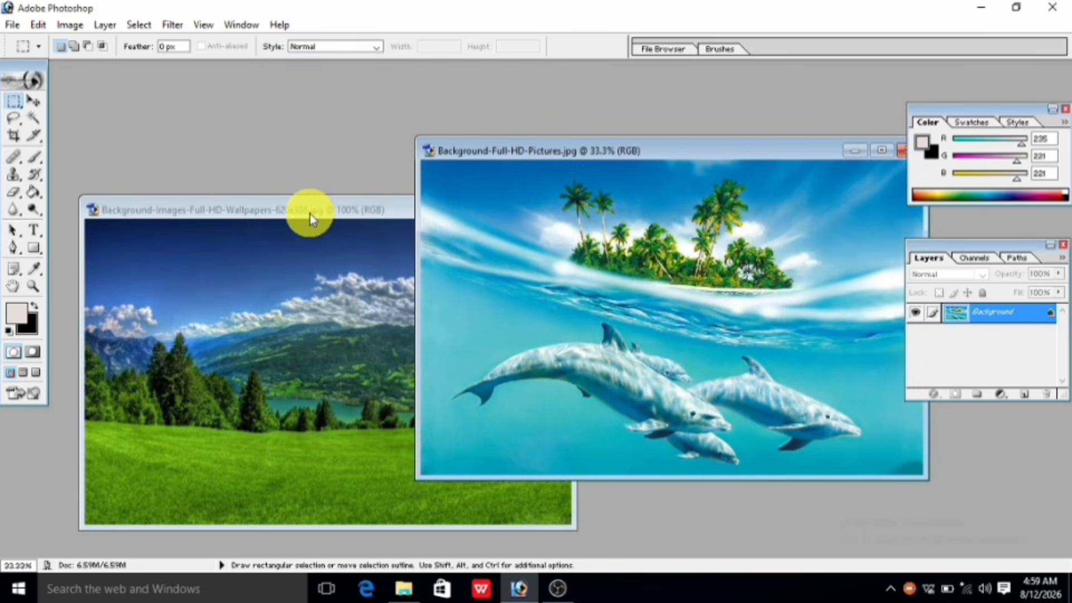
{"action": "left_click", "coordinate": [309, 213]}
{"action": "left_click_drag", "start_coordinate": [316, 215], "coordinate": [305, 110]}
Make a rectangular selection around the tall trees in the landscape's left part and shift the selection outline.
{"action": "left_click", "coordinate": [14, 109]}
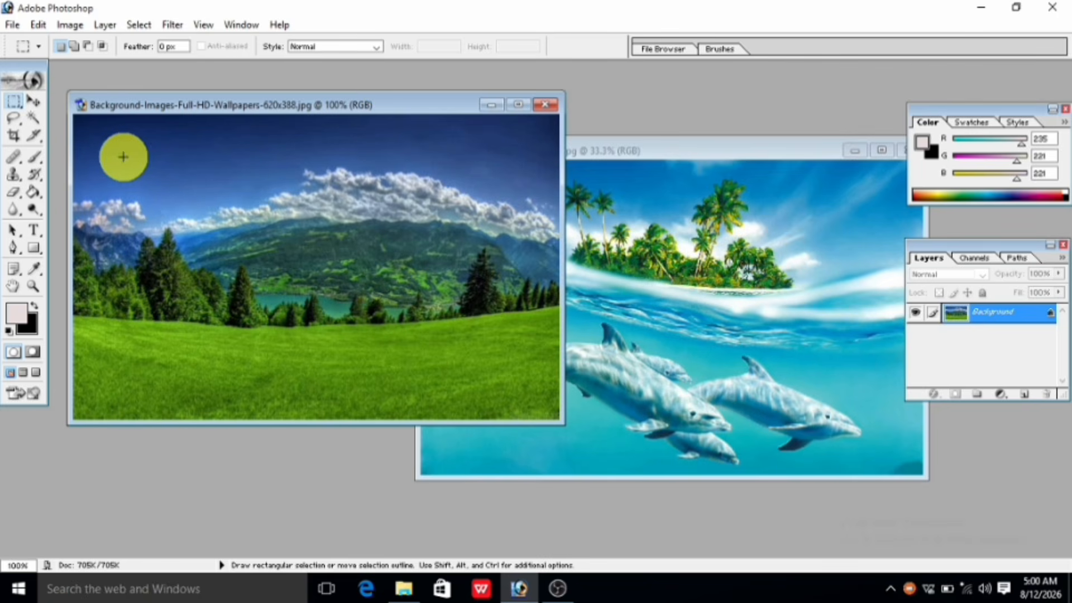
{"action": "left_click_drag", "start_coordinate": [136, 193], "coordinate": [217, 347]}
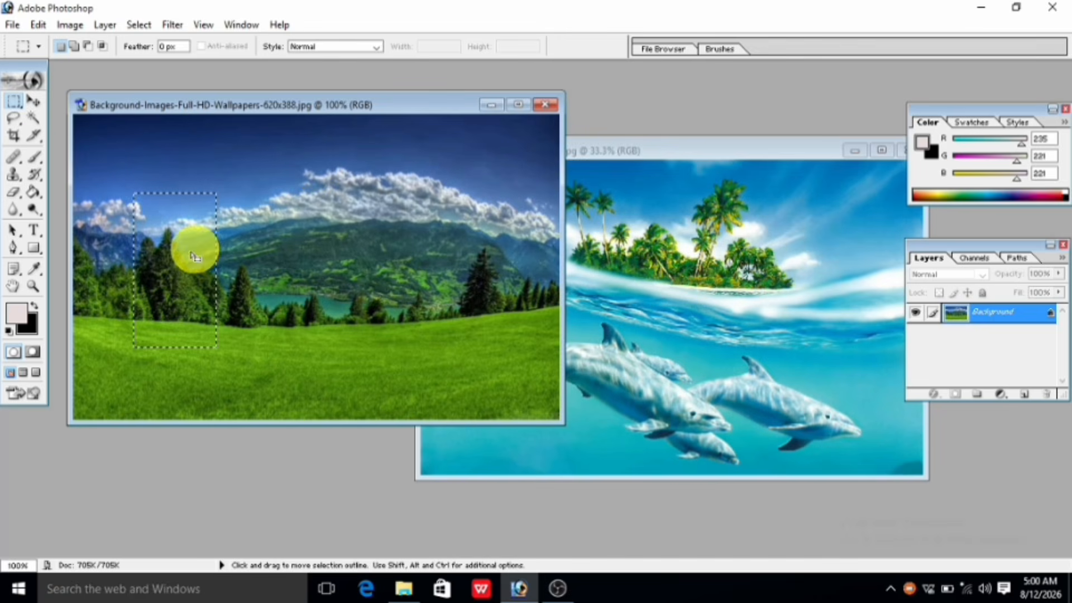
{"action": "left_click_drag", "start_coordinate": [175, 266], "coordinate": [232, 251]}
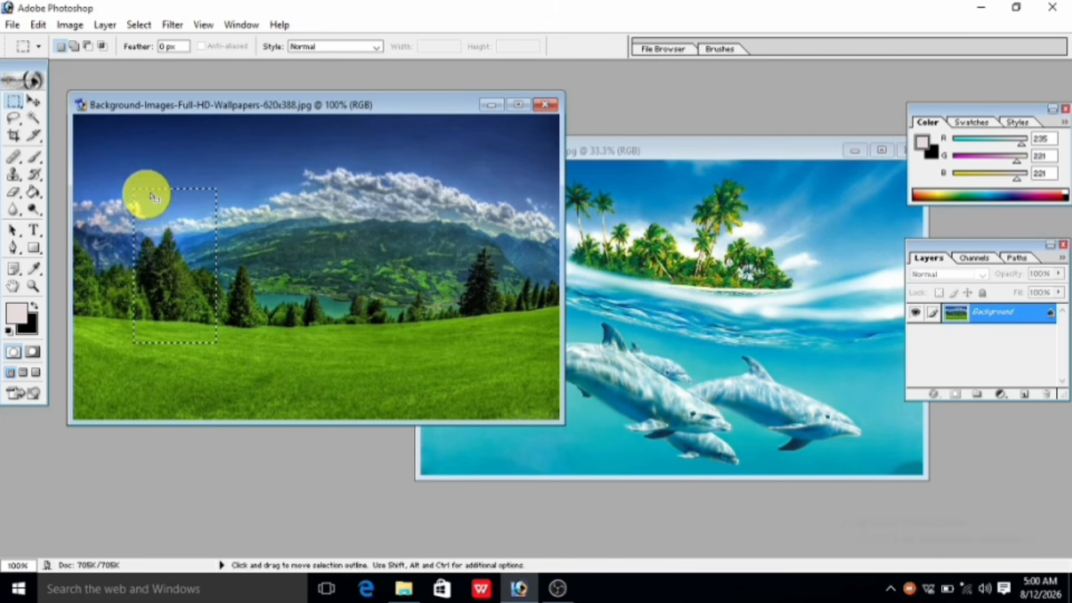
Select a rectangle over the clouds and mountains in the landscape's right half, then try a strip over the left mountains and undo it.
{"action": "left_click_drag", "start_coordinate": [309, 151], "coordinate": [549, 324]}
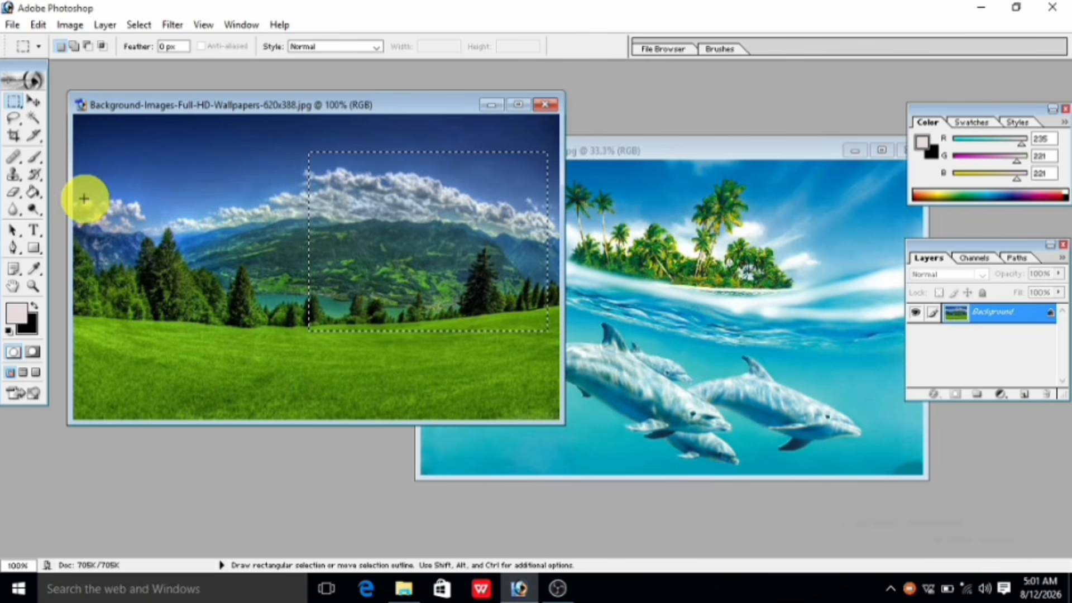
{"action": "left_click_drag", "start_coordinate": [76, 201], "coordinate": [401, 254]}
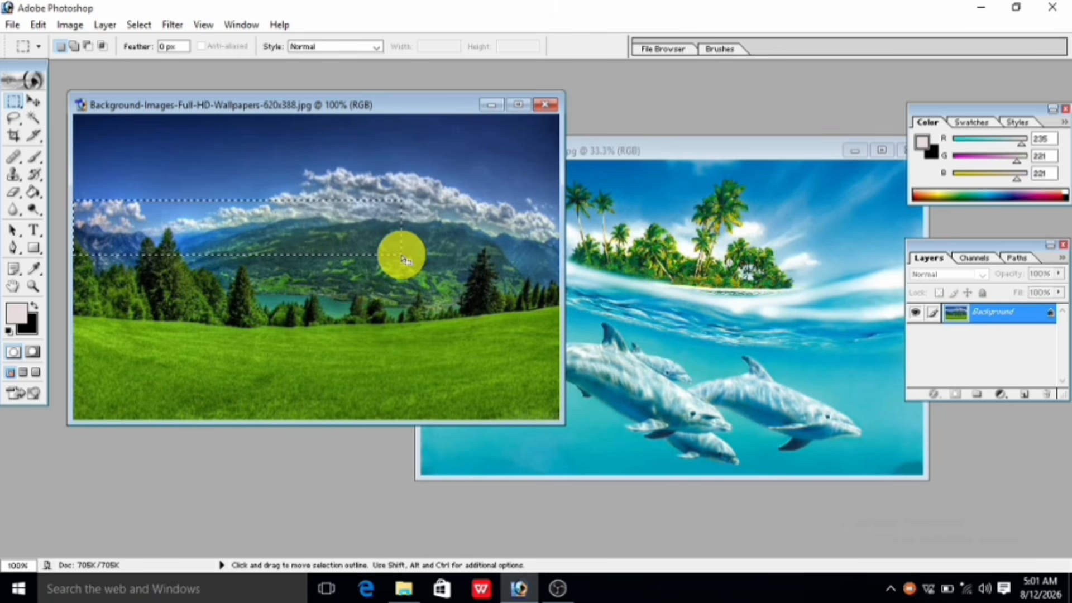
{"action": "key", "text": "ctrl+z"}
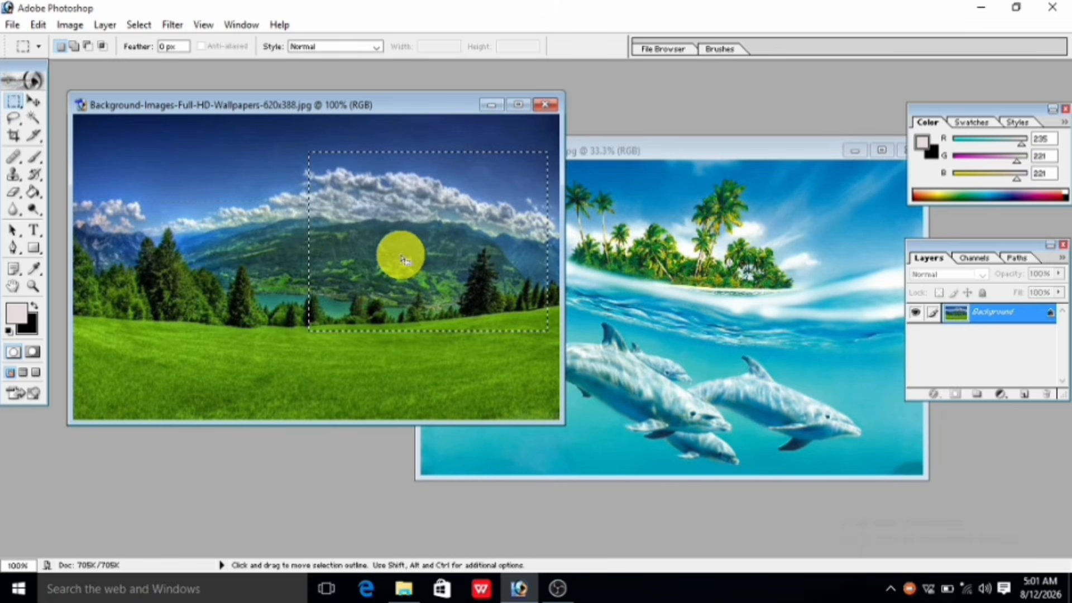
Add a horizontal strip across the left mountains and a small upright rectangle in the sky above it to the existing selection.
{"action": "left_click", "coordinate": [74, 47]}
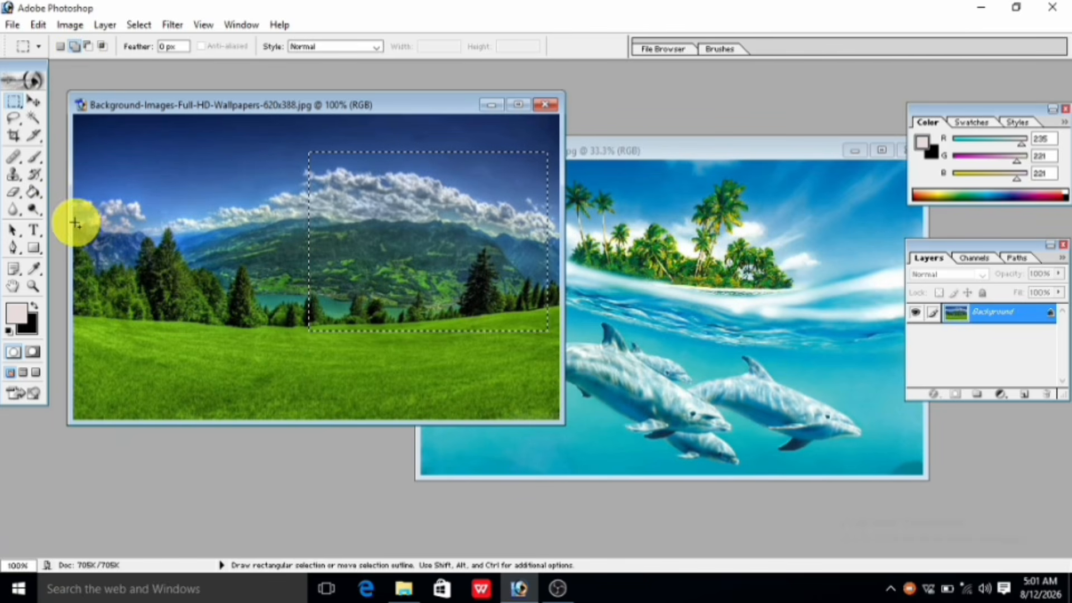
{"action": "left_click_drag", "start_coordinate": [74, 221], "coordinate": [302, 267]}
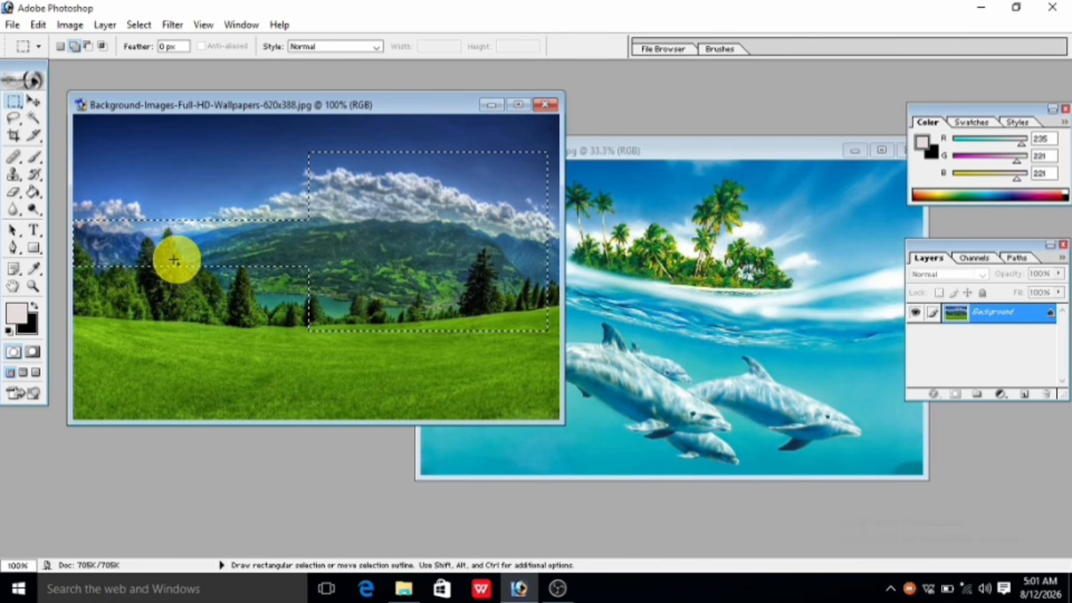
{"action": "left_click_drag", "start_coordinate": [172, 129], "coordinate": [235, 233]}
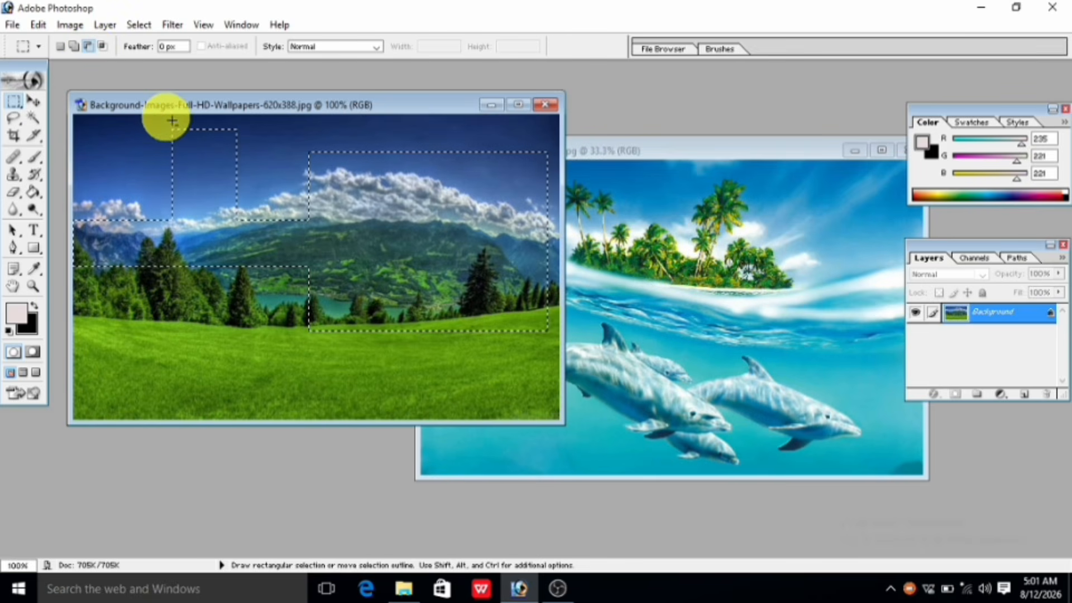
Subtract the sky rectangle and most of the horizontal strip over the left mountains from the selection.
{"action": "left_click_drag", "start_coordinate": [141, 115], "coordinate": [270, 220]}
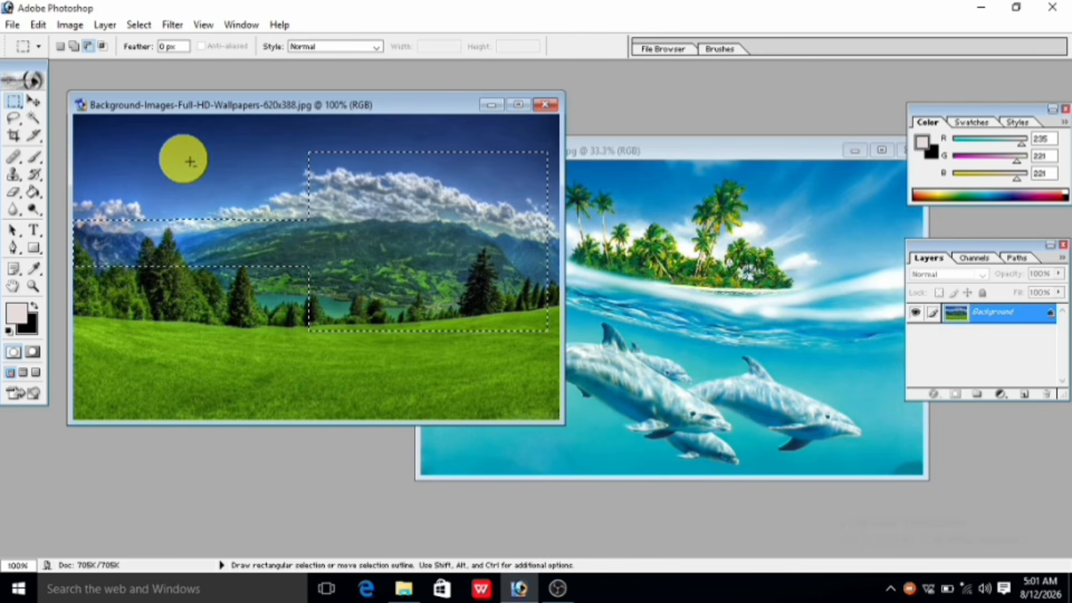
{"action": "left_click_drag", "start_coordinate": [90, 182], "coordinate": [232, 299]}
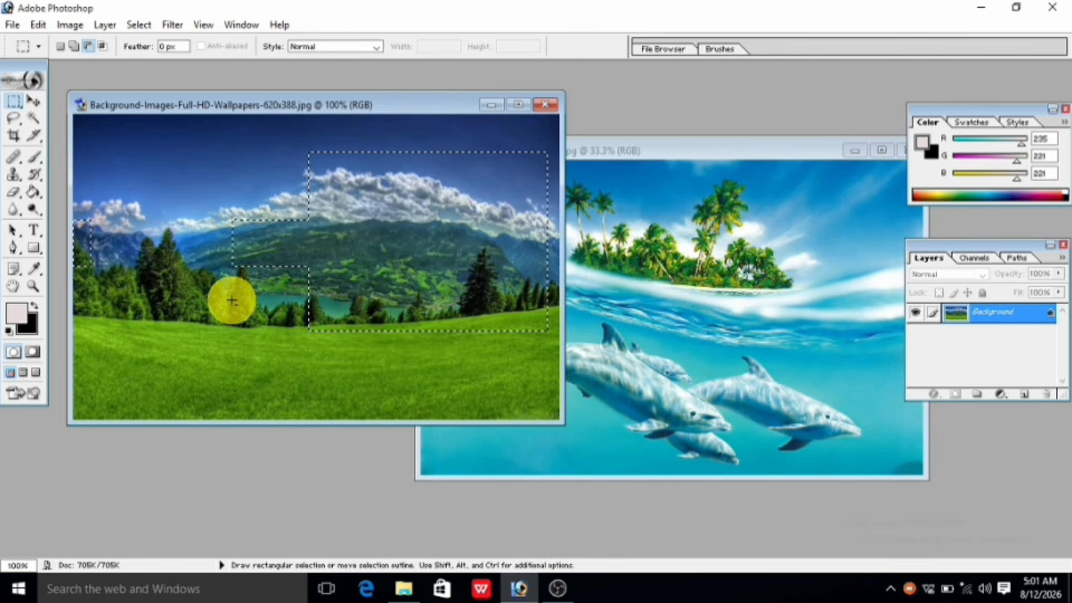
{"action": "left_click_drag", "start_coordinate": [203, 214], "coordinate": [281, 281]}
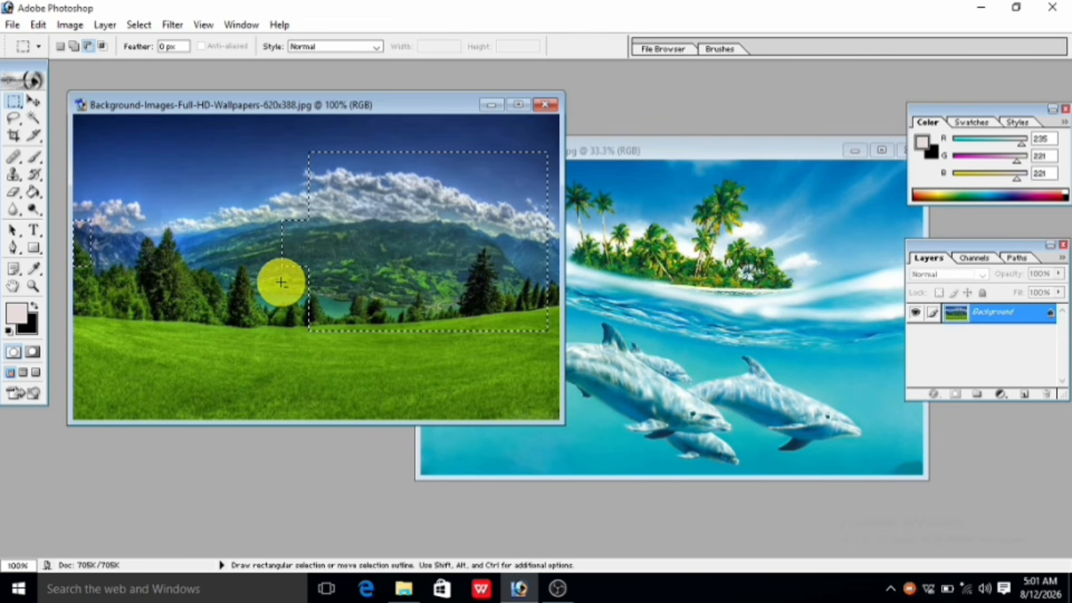
Intersect the remaining selection with a rectangle reaching from the sky over its left edge.
{"action": "left_click", "coordinate": [103, 49]}
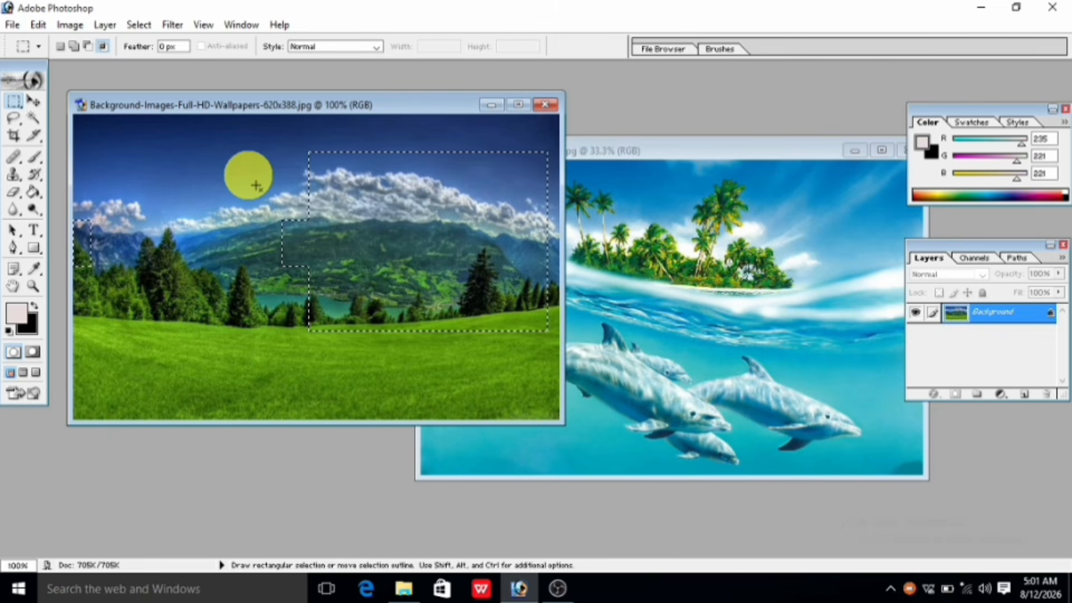
{"action": "left_click_drag", "start_coordinate": [256, 185], "coordinate": [362, 317]}
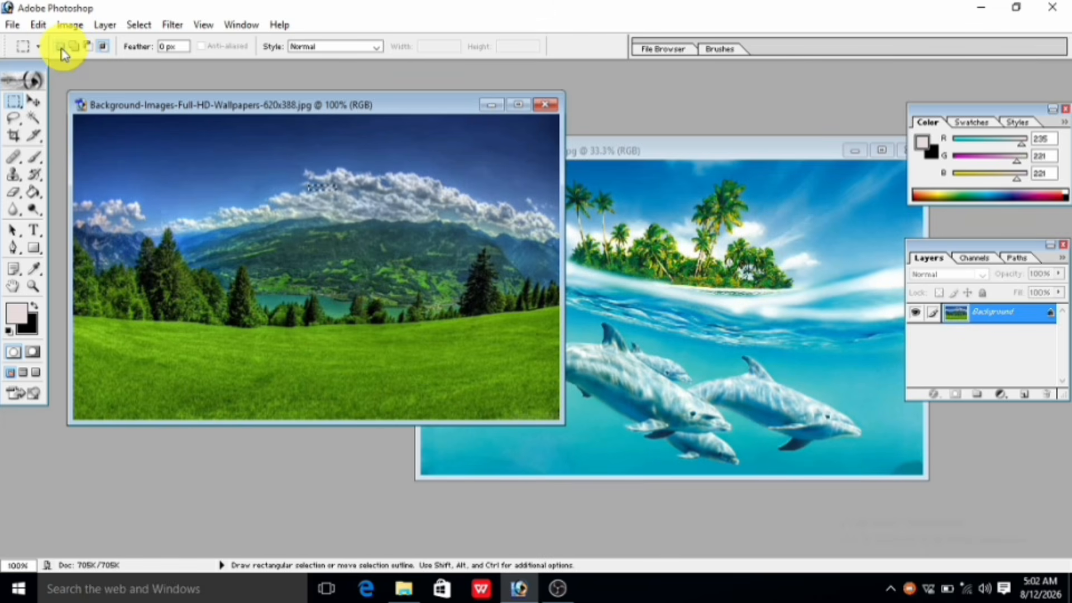
Make a new rectangular selection around the landscape's tall left trees and move that piece into the dolphin picture at the island's shore.
{"action": "left_click_drag", "start_coordinate": [136, 204], "coordinate": [201, 330]}
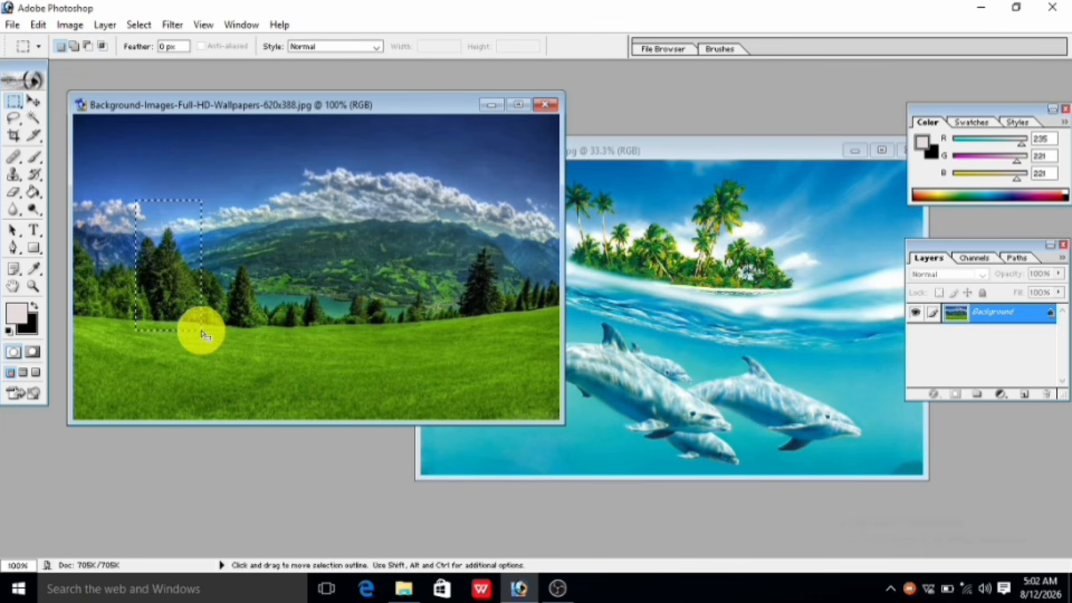
{"action": "left_click", "coordinate": [32, 102]}
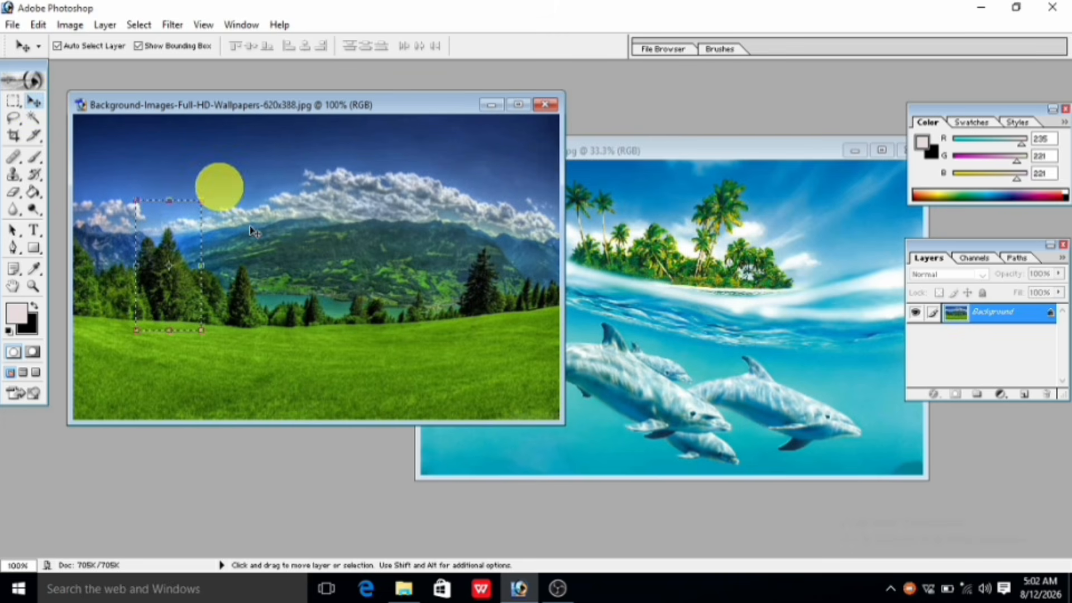
{"action": "left_click_drag", "start_coordinate": [167, 270], "coordinate": [710, 290]}
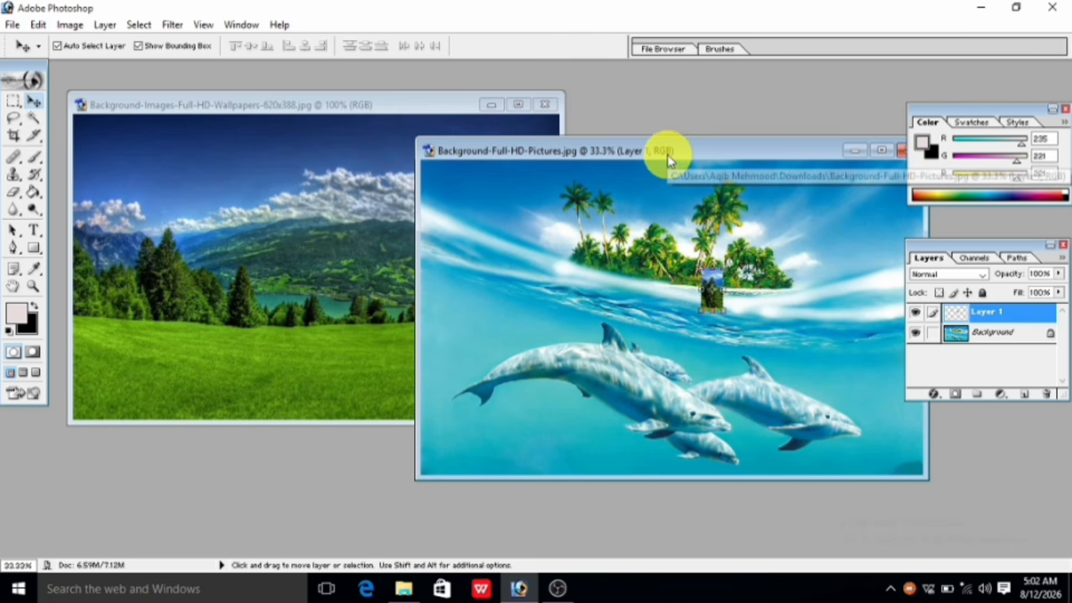
Stretch the tree piece upward to 179.5% height, shift the Layers palette slightly inward, and apply the transformation.
{"action": "left_click_drag", "start_coordinate": [703, 294], "coordinate": [717, 230]}
{"action": "key", "text": "ctrl+t"}
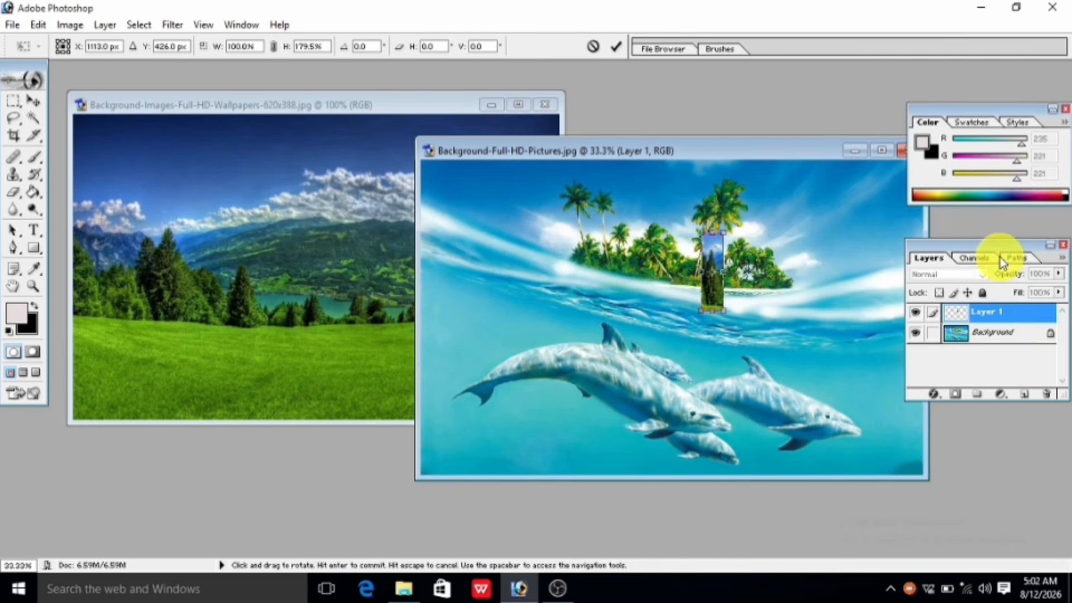
{"action": "left_click_drag", "start_coordinate": [952, 242], "coordinate": [910, 235]}
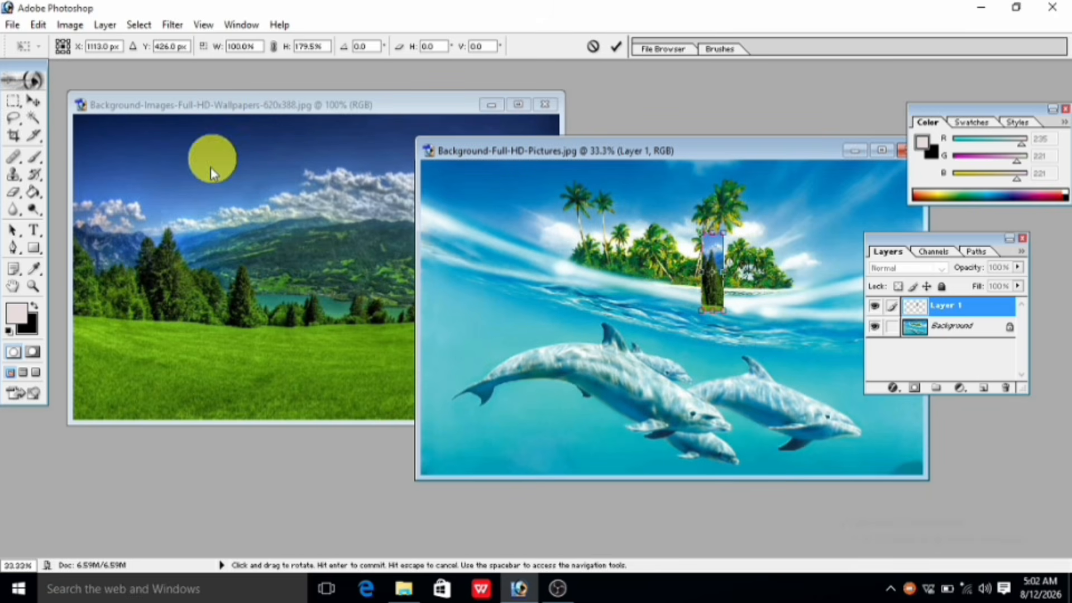
{"action": "left_click", "coordinate": [26, 104]}
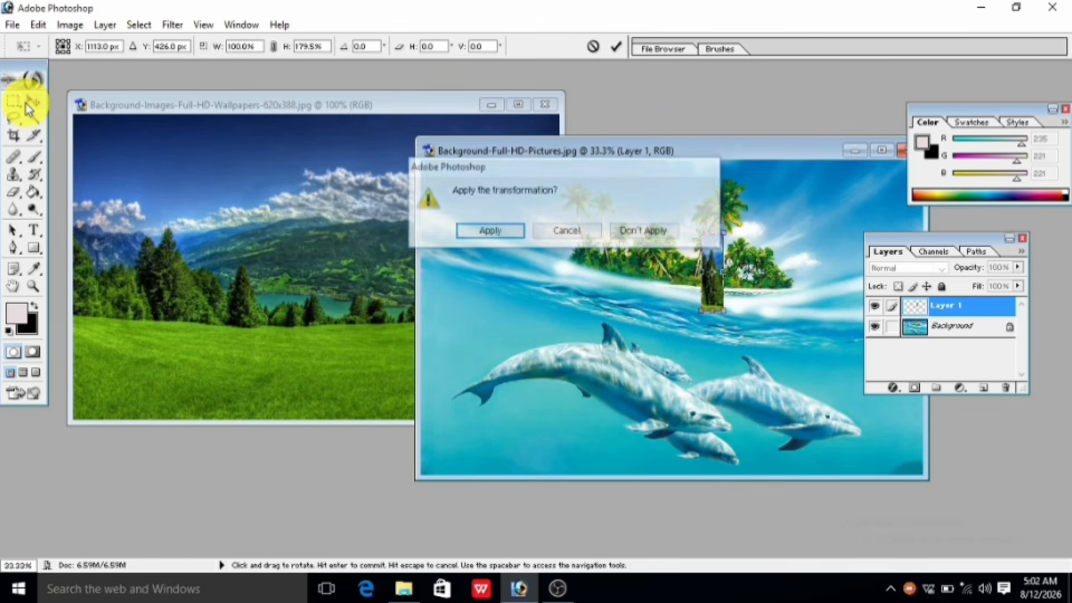
{"action": "left_click", "coordinate": [498, 238]}
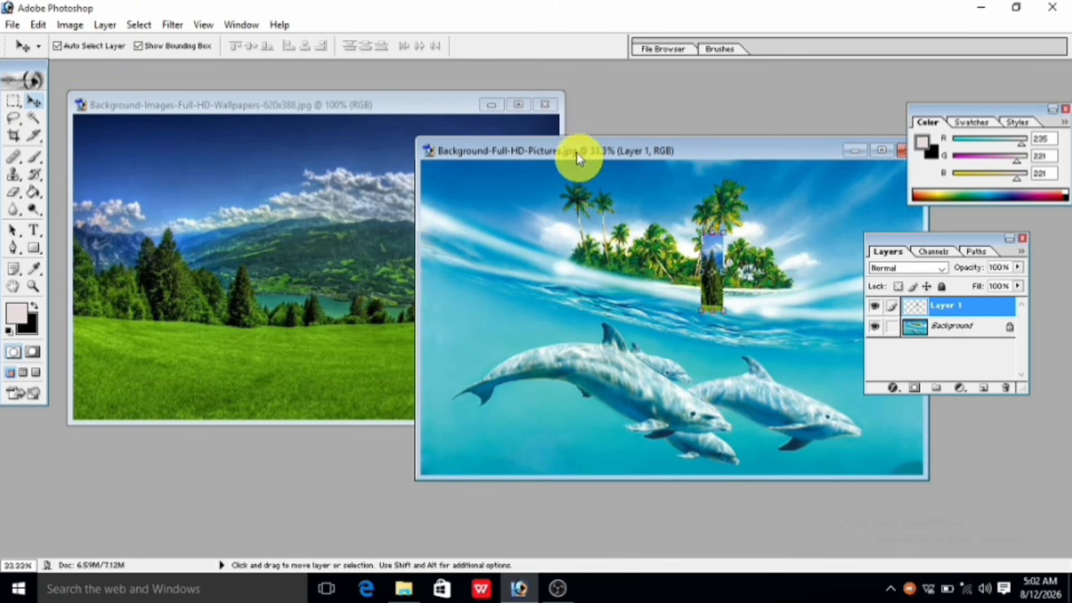
Place the dolphin picture's window beside the landscape and move its tree piece off the island to the open water.
{"action": "left_click_drag", "start_coordinate": [577, 153], "coordinate": [658, 171]}
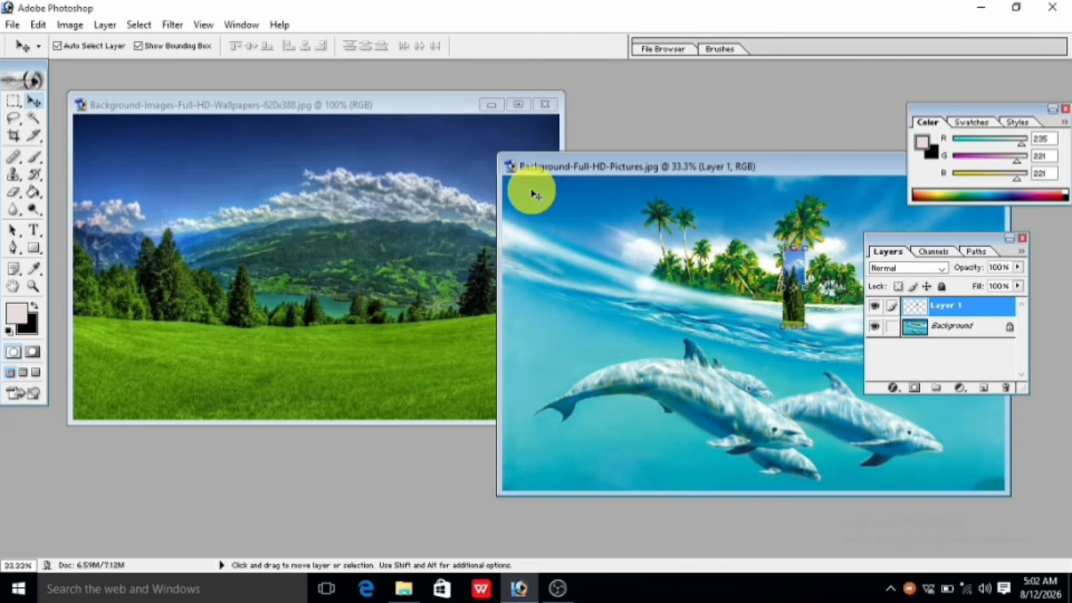
{"action": "left_click_drag", "start_coordinate": [748, 177], "coordinate": [759, 154]}
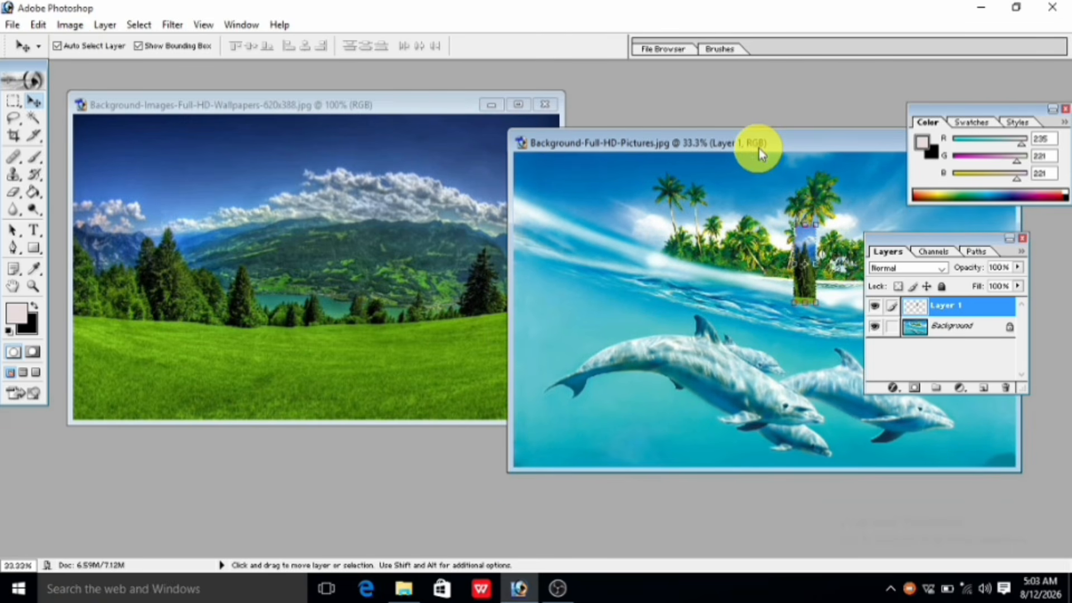
{"action": "left_click_drag", "start_coordinate": [801, 268], "coordinate": [627, 261]}
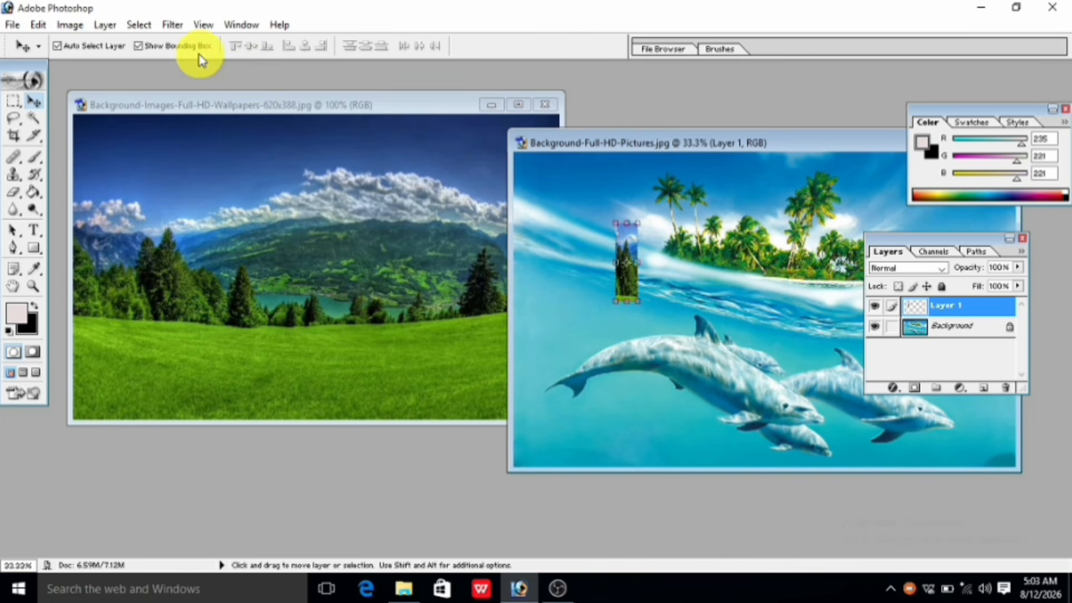
Move the tree piece into the landscape picture with the bounding box hidden, and show the box again while placing it over the far-left trees.
{"action": "left_click", "coordinate": [149, 49]}
{"action": "left_click_drag", "start_coordinate": [629, 251], "coordinate": [302, 251]}
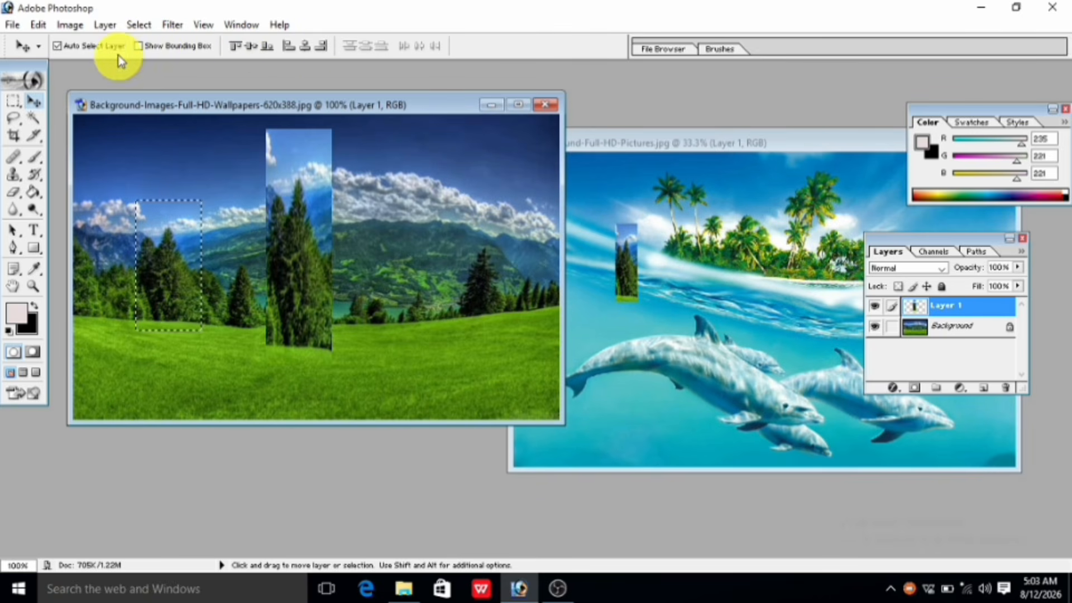
{"action": "left_click", "coordinate": [146, 51]}
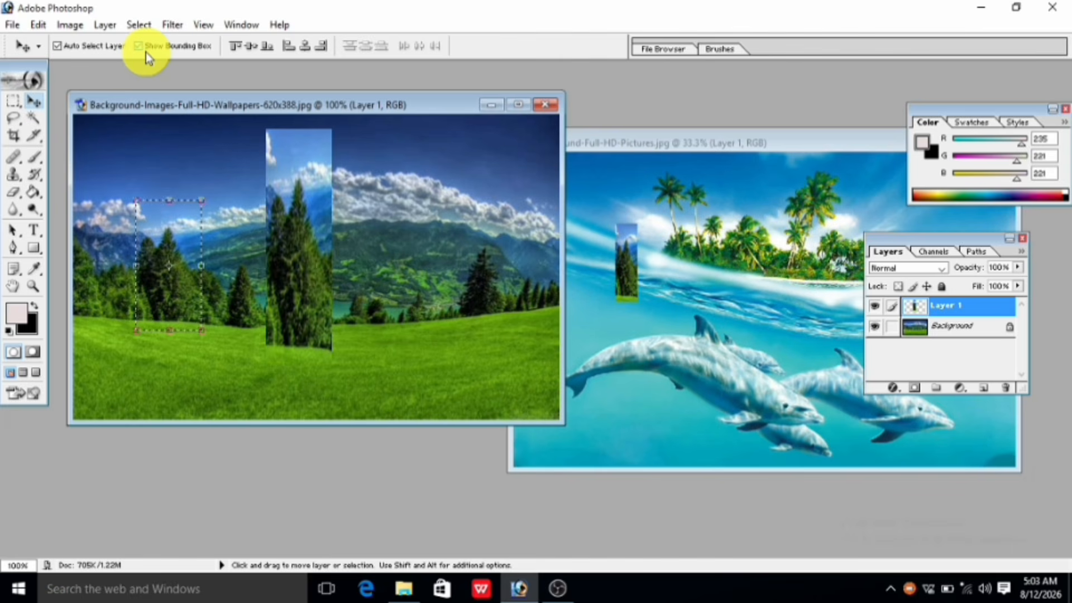
{"action": "left_click_drag", "start_coordinate": [323, 221], "coordinate": [213, 240]}
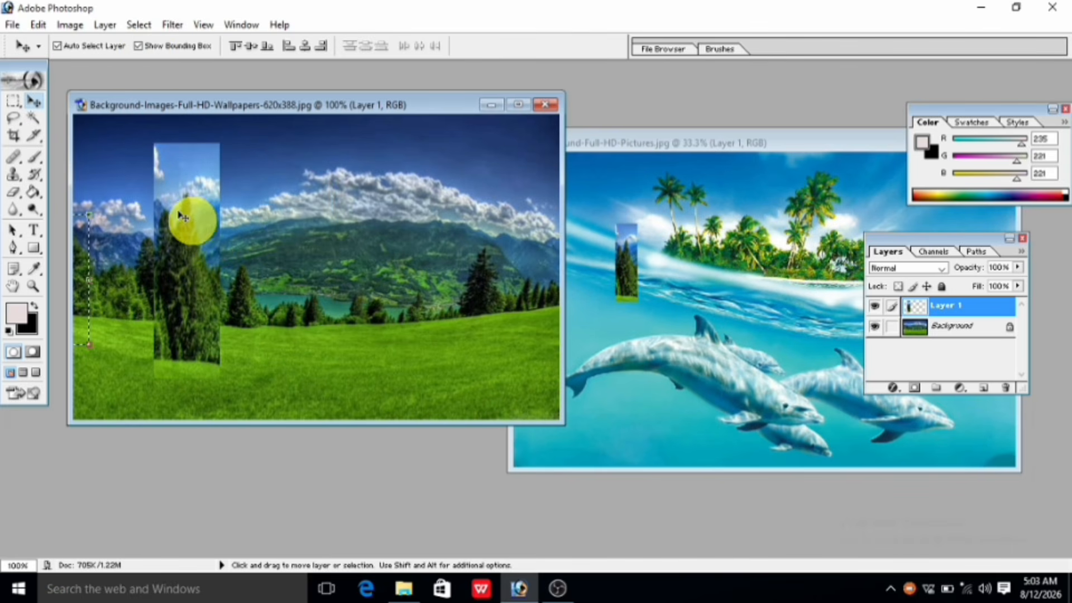
{"action": "left_click_drag", "start_coordinate": [172, 211], "coordinate": [130, 224]}
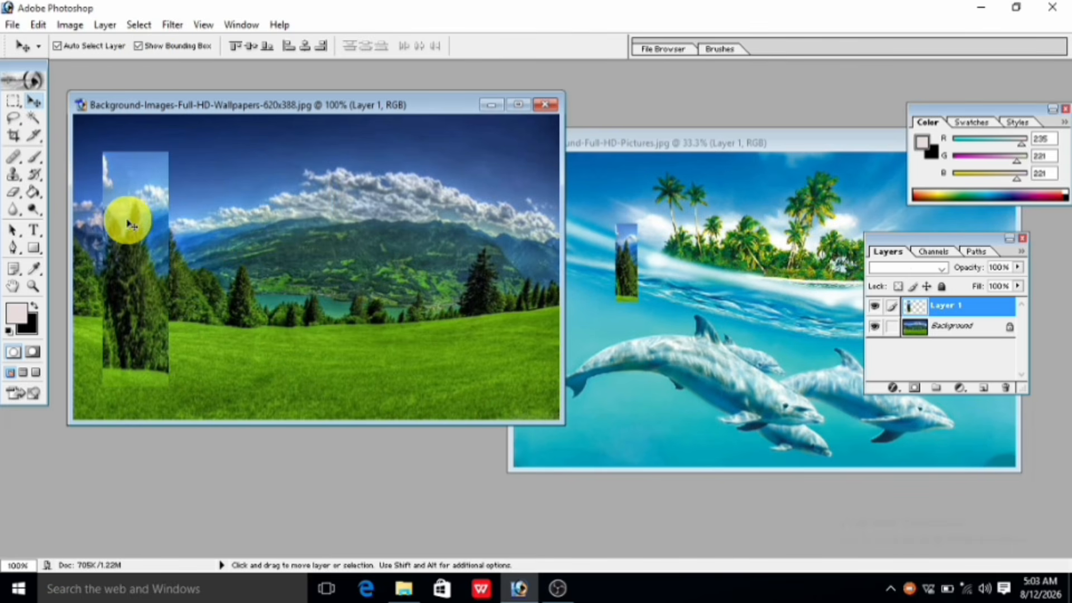
Bring the dolphin picture in front, overlapping the landscape, and move its tree piece near the picture's left edge.
{"action": "left_click", "coordinate": [8, 106]}
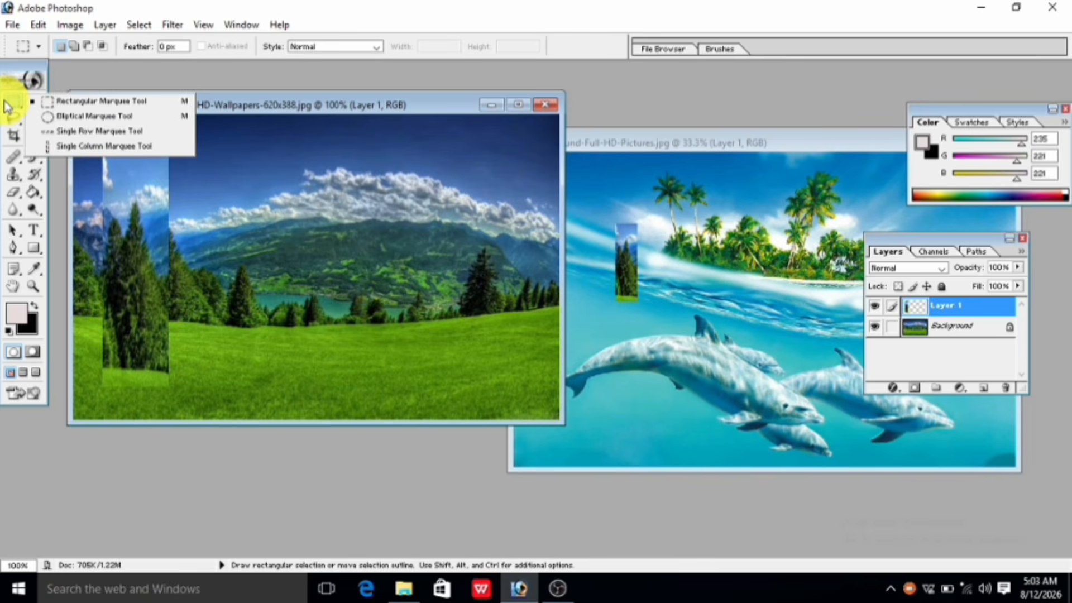
{"action": "left_click", "coordinate": [50, 116]}
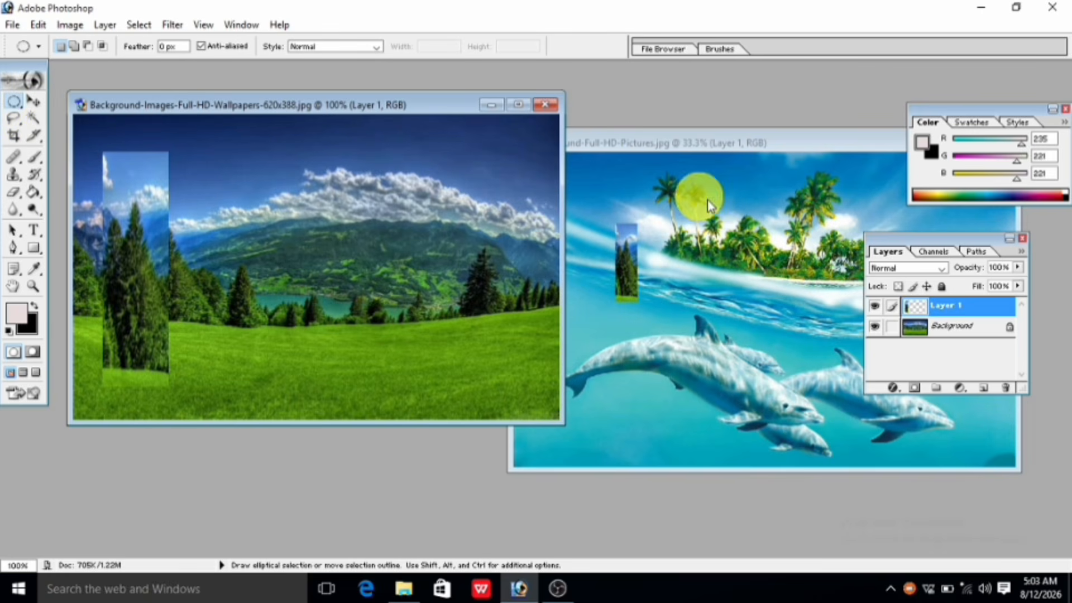
{"action": "left_click", "coordinate": [622, 137]}
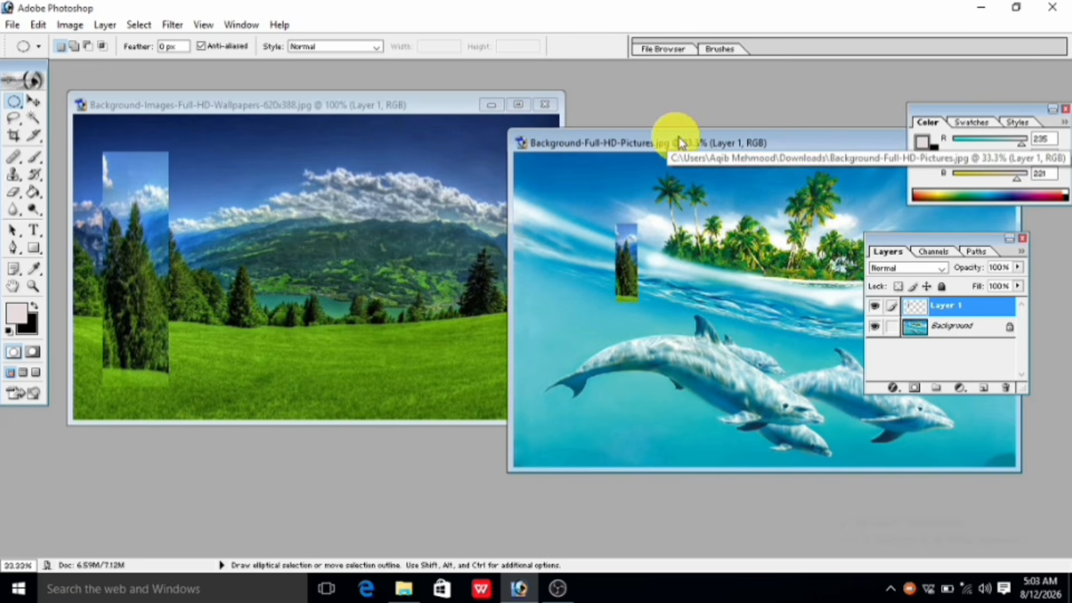
{"action": "left_click_drag", "start_coordinate": [677, 134], "coordinate": [481, 136]}
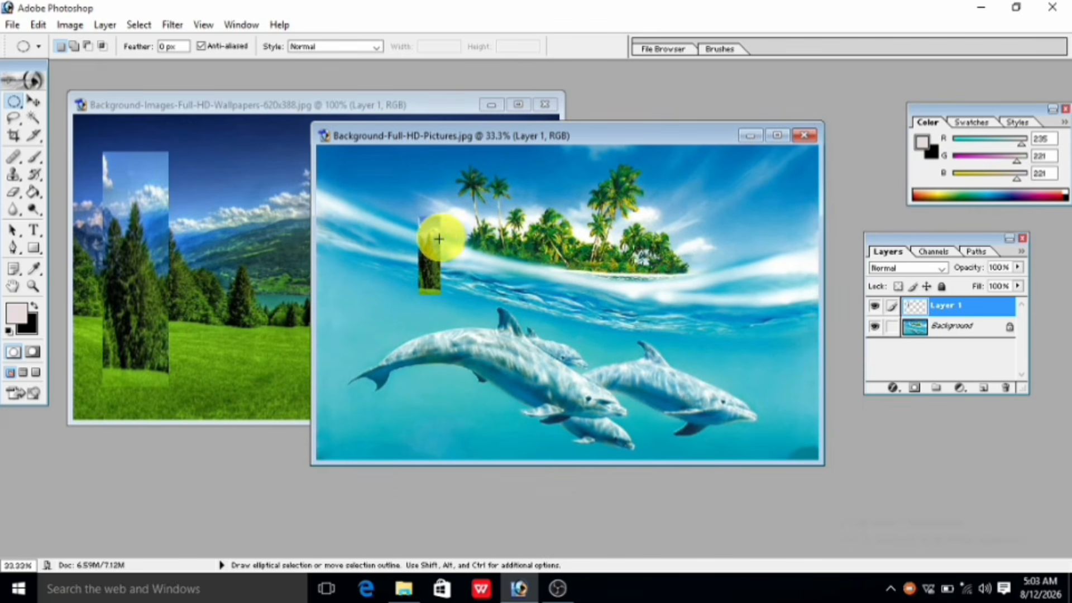
{"action": "left_click", "coordinate": [33, 101]}
{"action": "left_click_drag", "start_coordinate": [424, 249], "coordinate": [344, 279]}
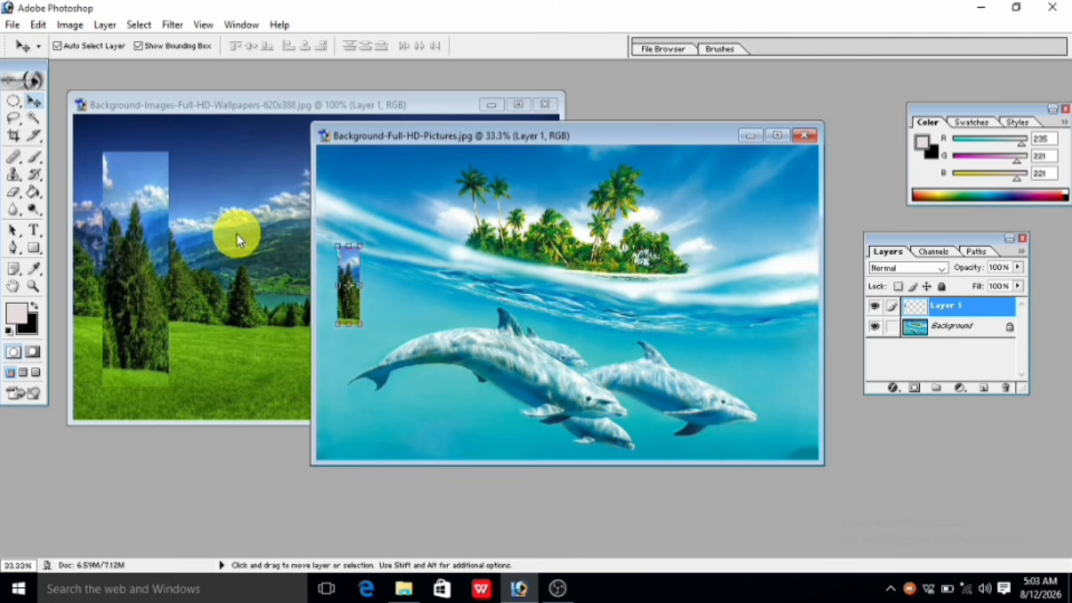
Outline the island with an elliptical selection, adding the left palm crowns and subtracting the strip along its lower edge.
{"action": "left_click", "coordinate": [16, 102]}
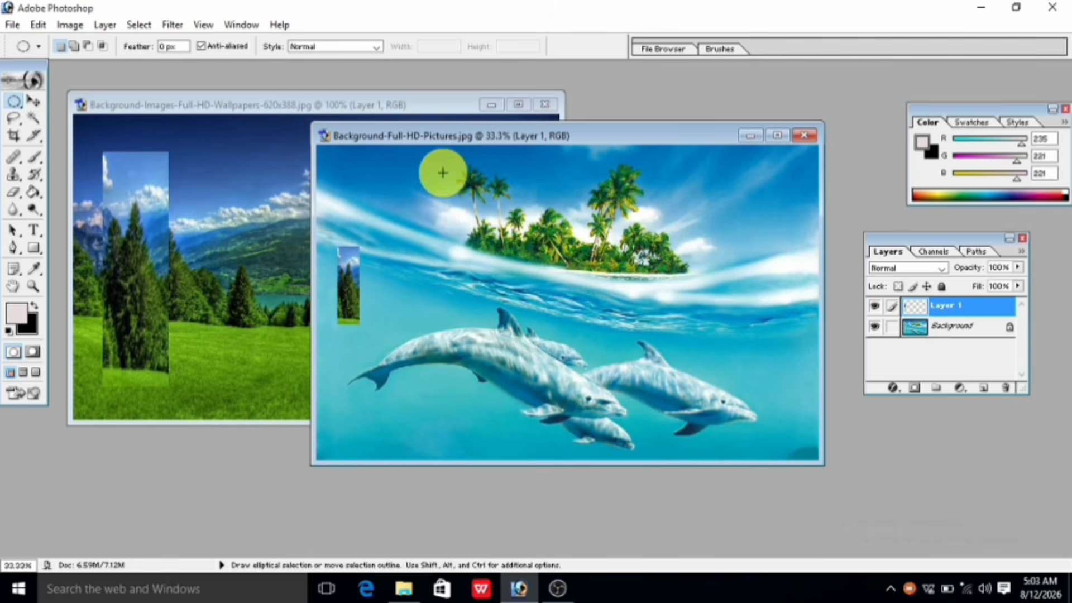
{"action": "left_click_drag", "start_coordinate": [438, 168], "coordinate": [735, 292]}
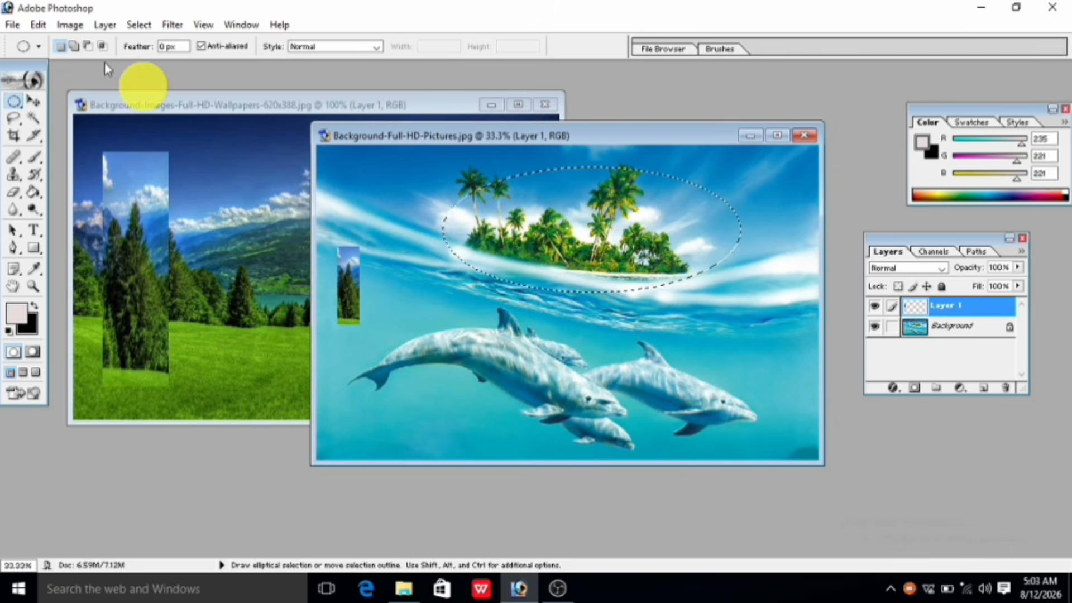
{"action": "left_click", "coordinate": [75, 47]}
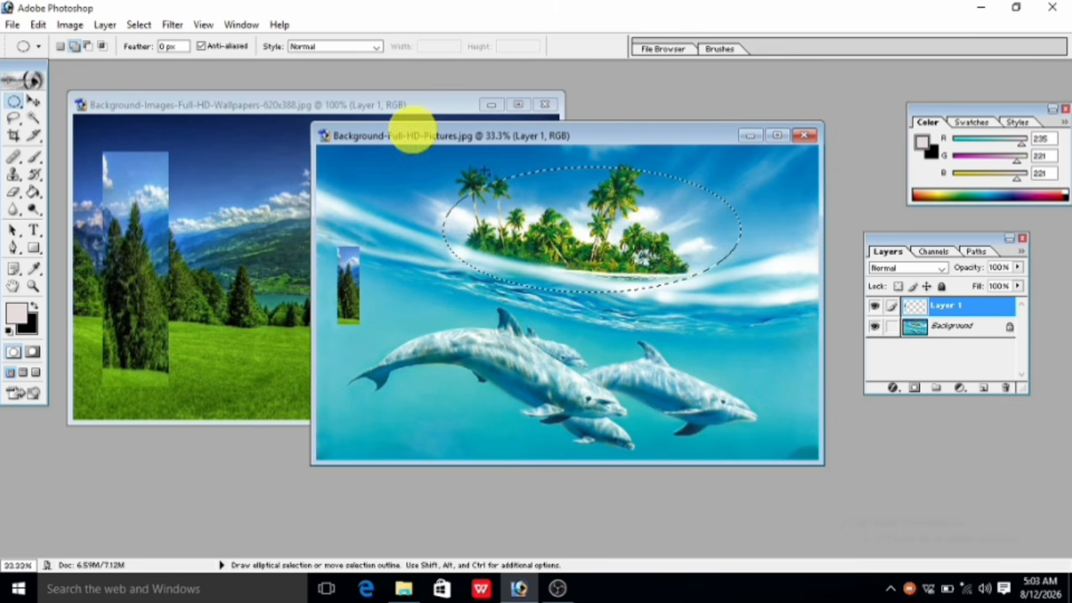
{"action": "left_click_drag", "start_coordinate": [479, 175], "coordinate": [514, 202]}
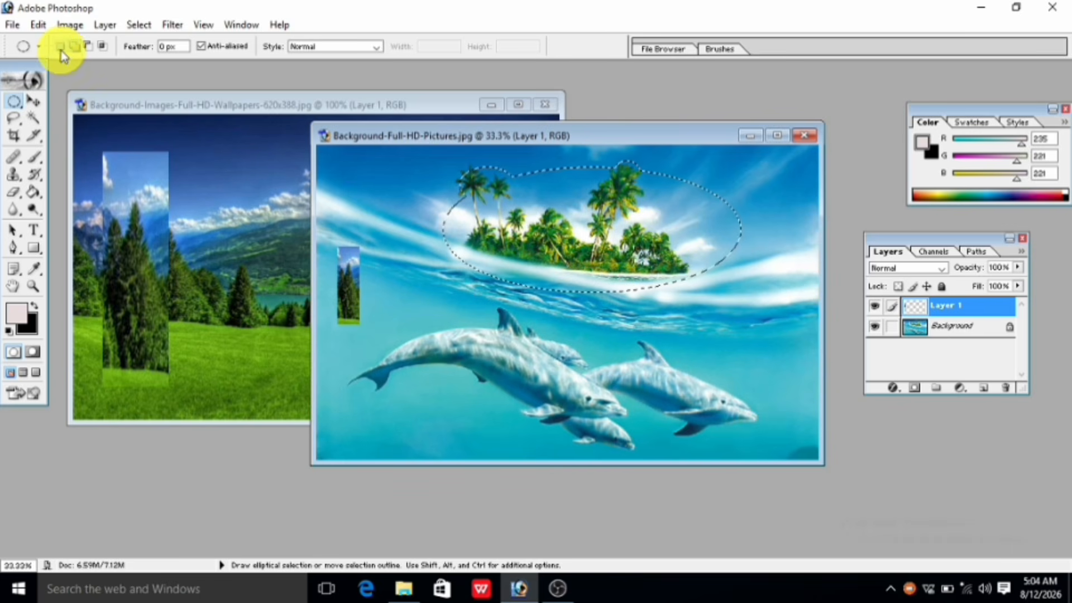
{"action": "left_click", "coordinate": [88, 46]}
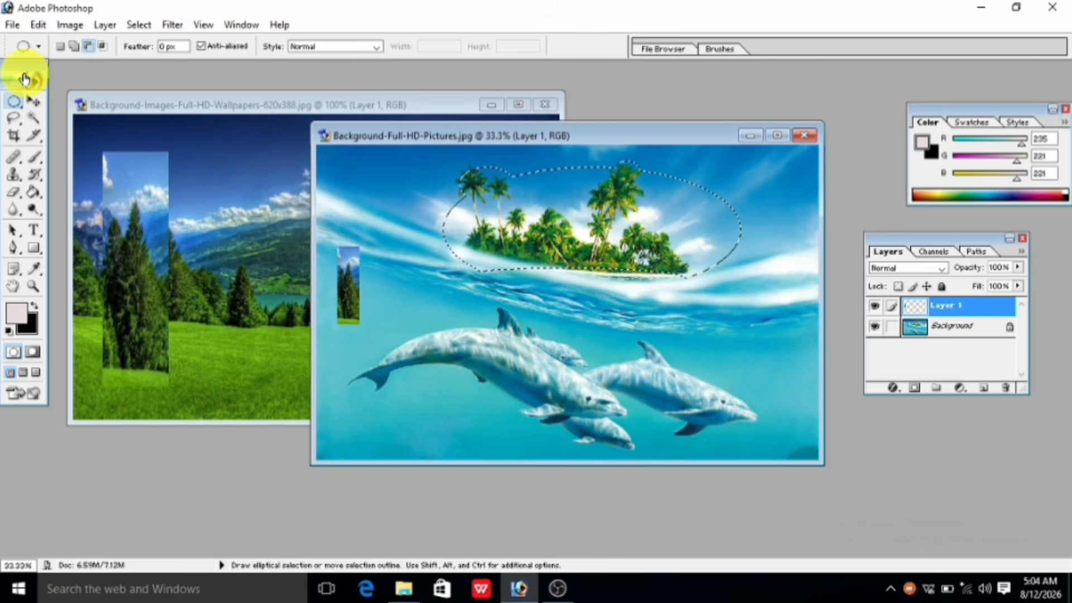
Try to move the selected island toward the landscape picture while Layer 1 is active.
{"action": "left_click", "coordinate": [33, 102]}
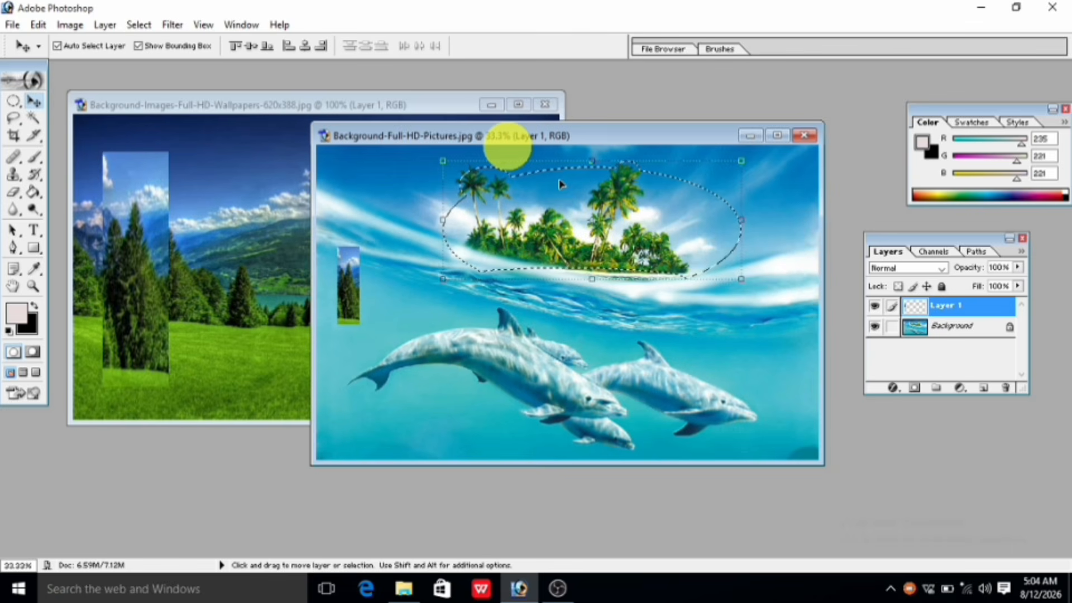
{"action": "left_click", "coordinate": [140, 25]}
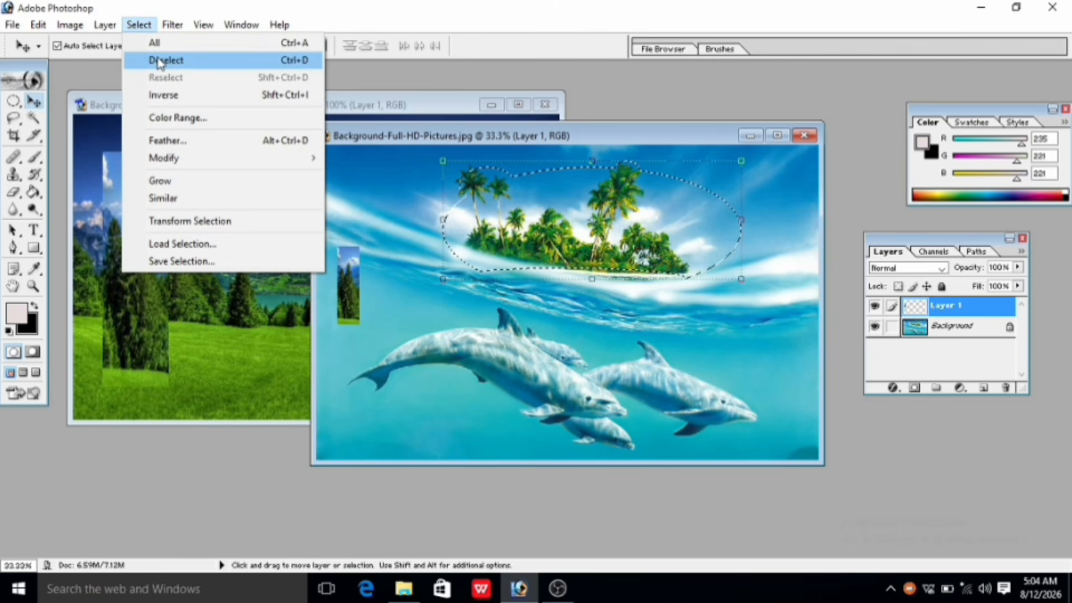
{"action": "left_click", "coordinate": [696, 116]}
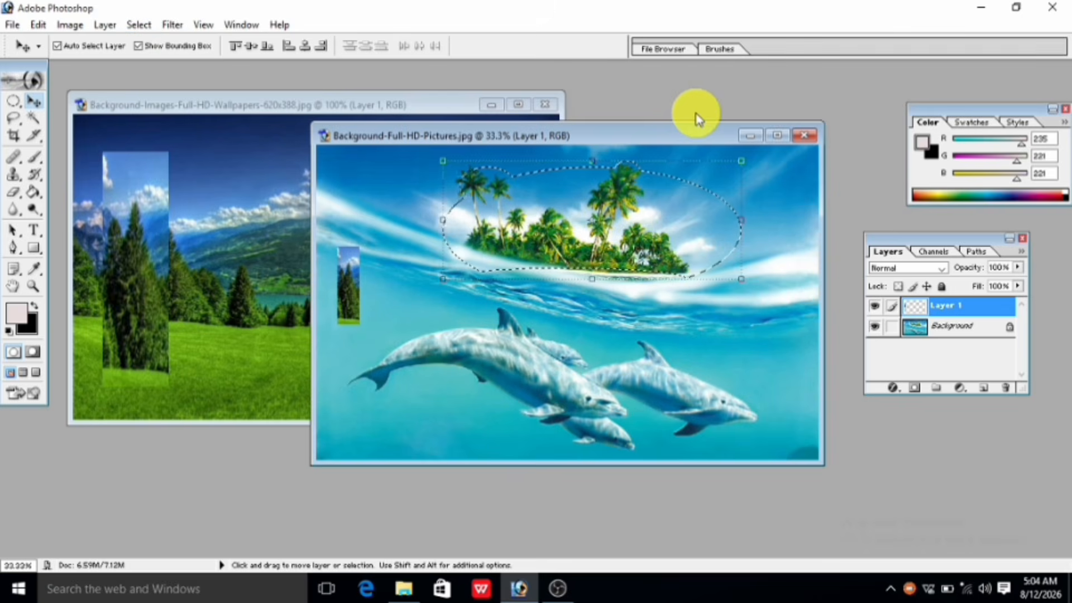
{"action": "left_click_drag", "start_coordinate": [634, 256], "coordinate": [359, 276]}
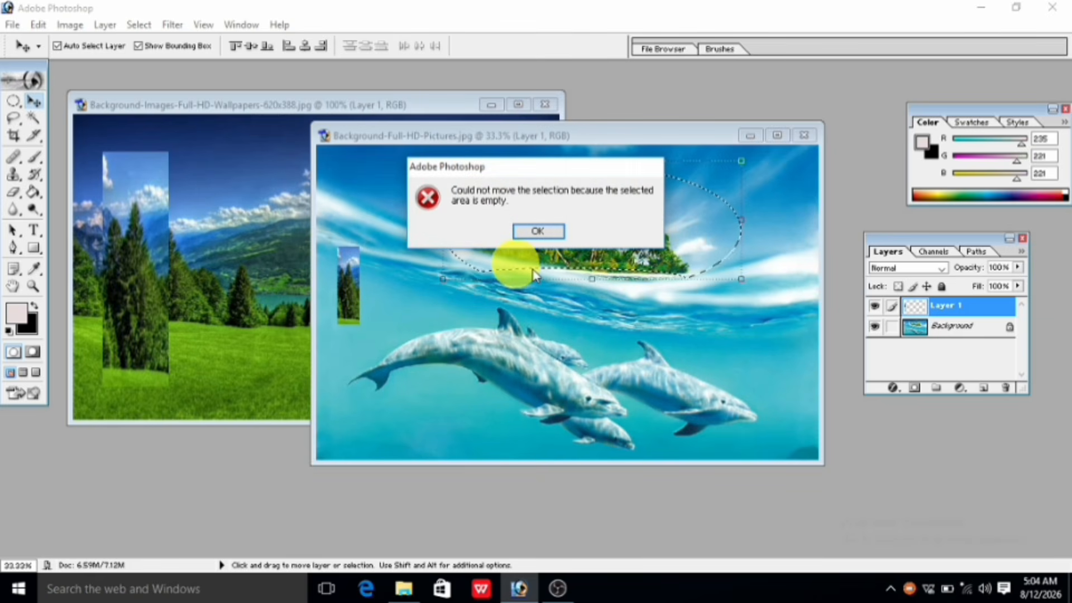
{"action": "left_click", "coordinate": [537, 231]}
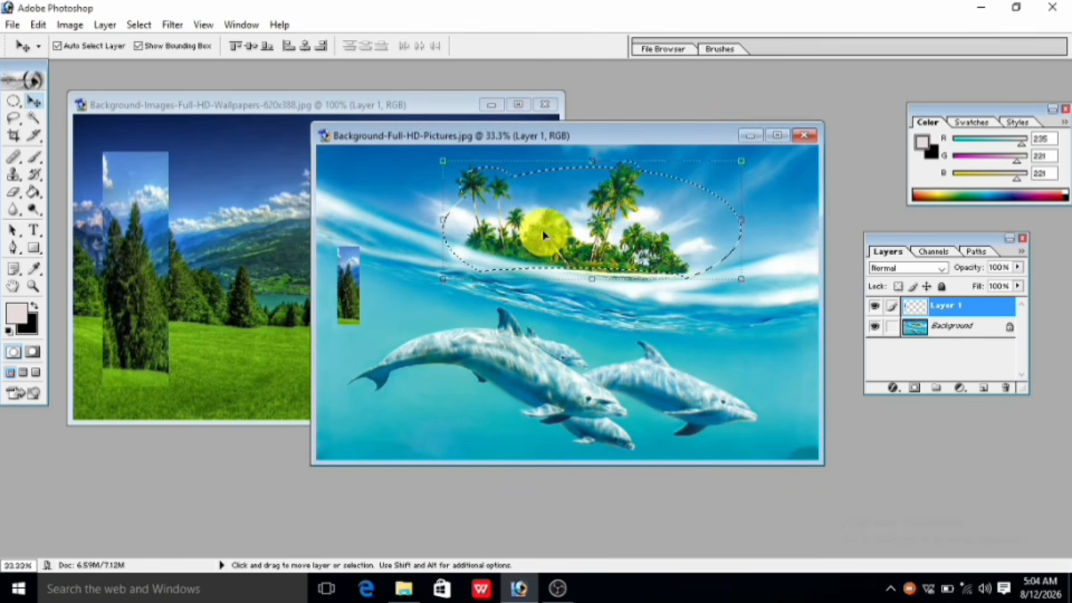
Move the selected island from the dolphin picture's Background layer into the landscape picture and shift it toward the left edge.
{"action": "left_click_drag", "start_coordinate": [631, 144], "coordinate": [647, 141]}
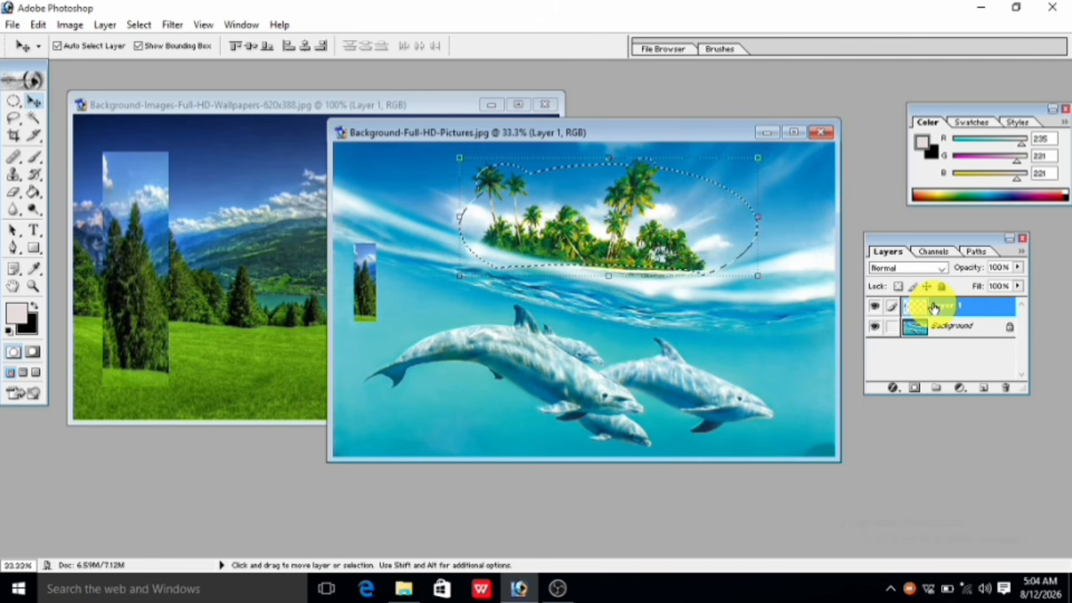
{"action": "left_click", "coordinate": [943, 329]}
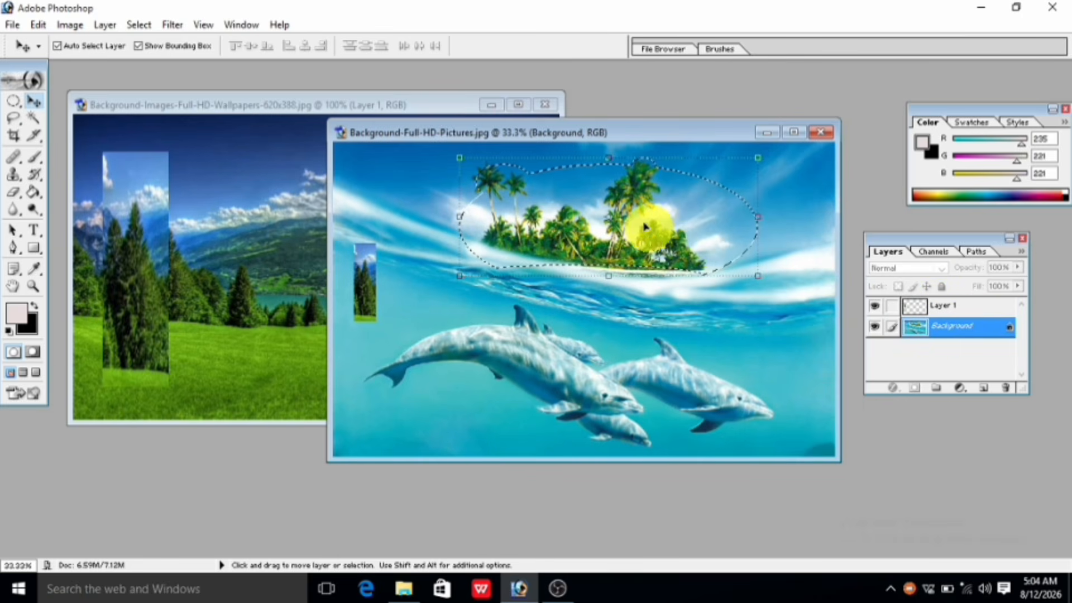
{"action": "left_click_drag", "start_coordinate": [612, 227], "coordinate": [211, 232]}
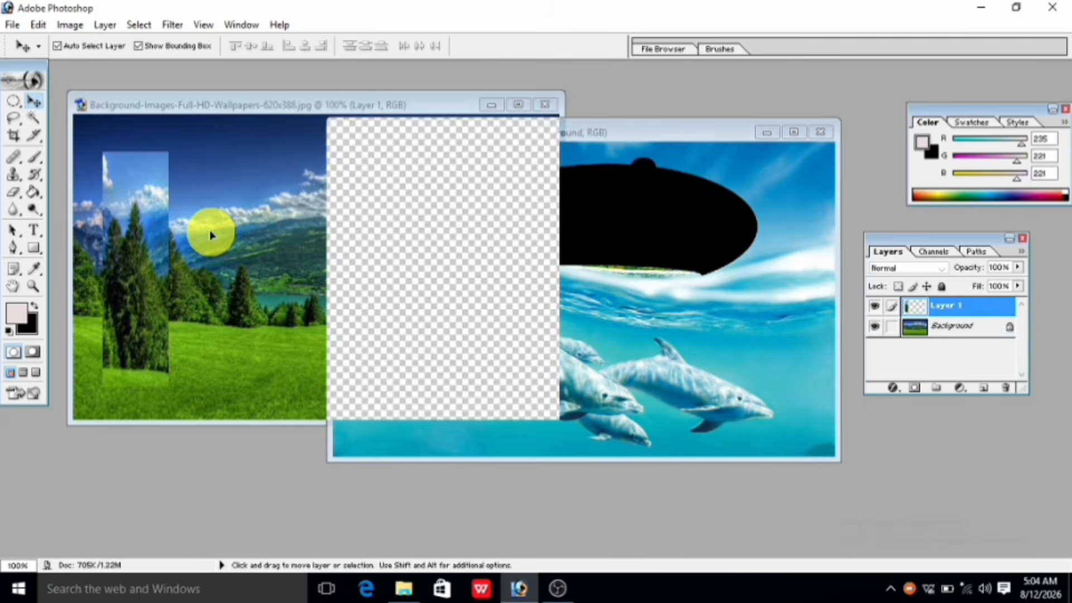
{"action": "left_click_drag", "start_coordinate": [362, 253], "coordinate": [297, 239]}
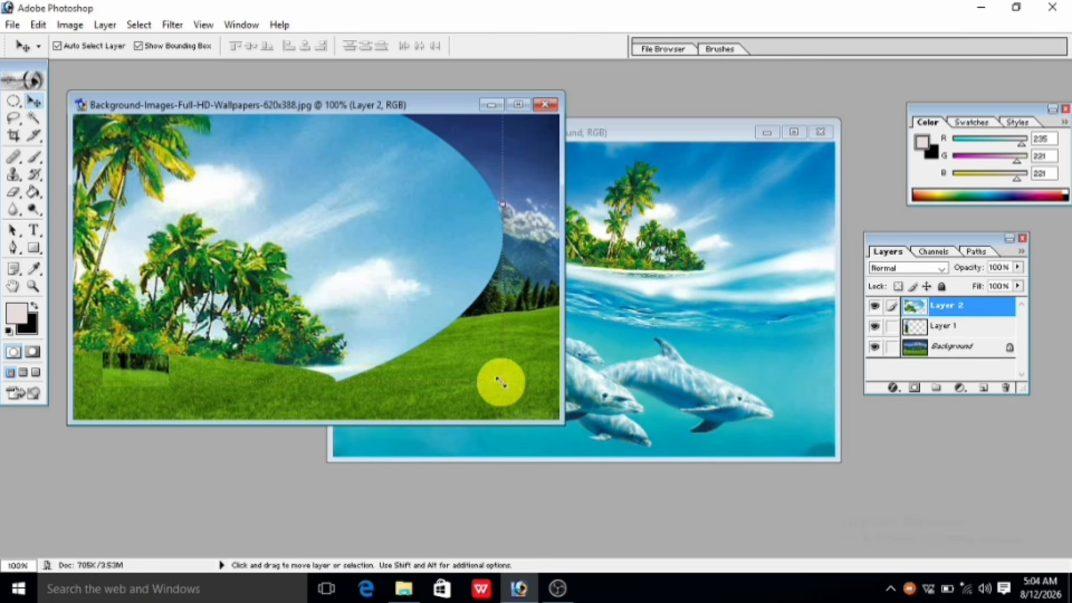
Scale the island piece to 50% over the landscape's lower part, apply the transformation, and move the tree piece down behind it.
{"action": "left_click_drag", "start_coordinate": [498, 381], "coordinate": [287, 268]}
{"action": "left_click_drag", "start_coordinate": [197, 231], "coordinate": [407, 306]}
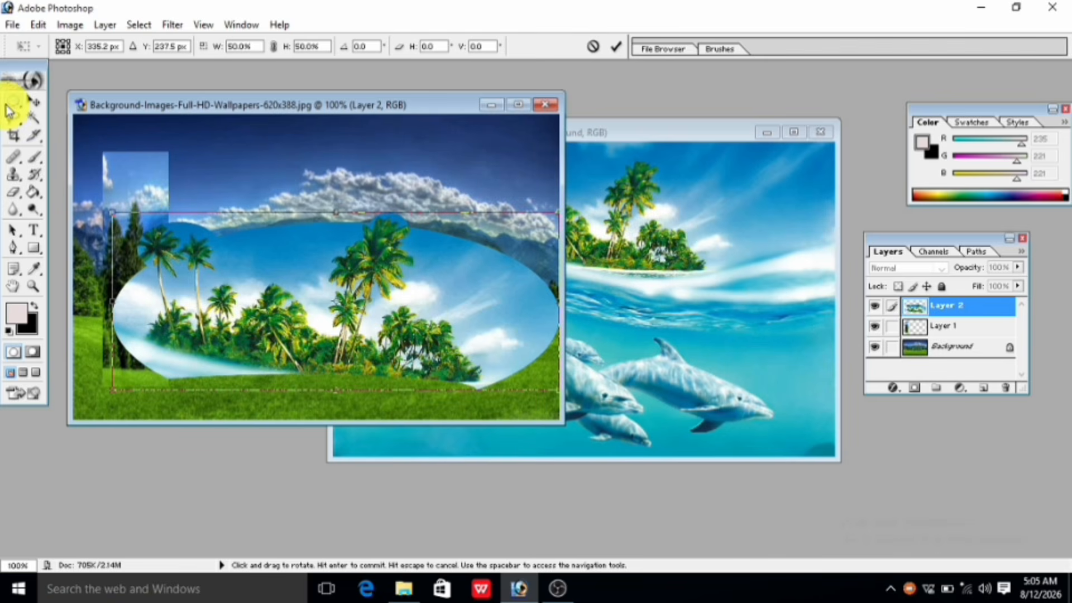
{"action": "left_click", "coordinate": [31, 104]}
{"action": "left_click", "coordinate": [475, 229]}
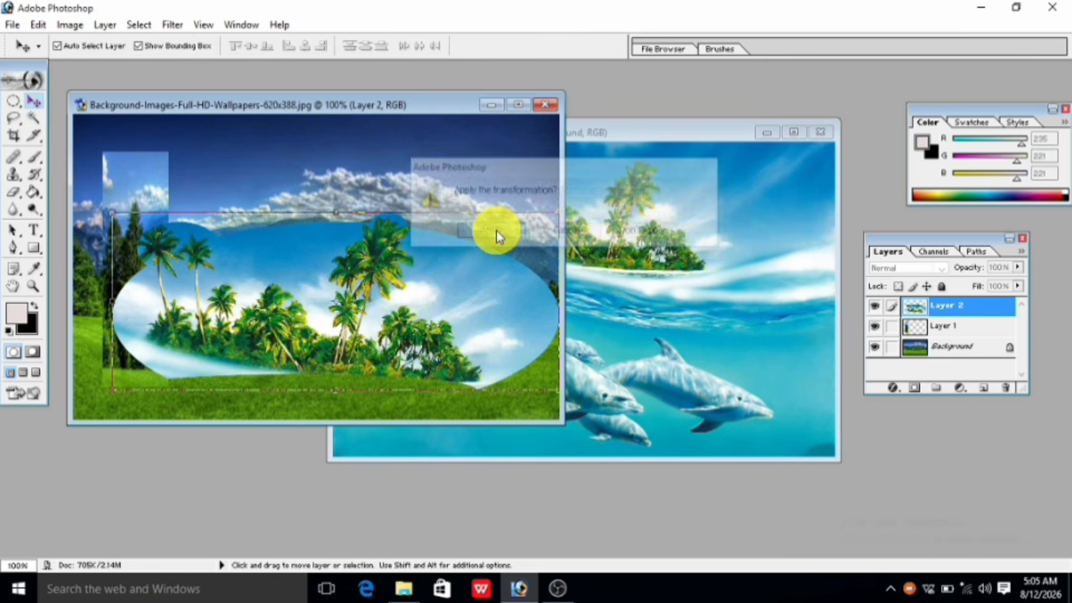
{"action": "left_click_drag", "start_coordinate": [120, 179], "coordinate": [131, 263]}
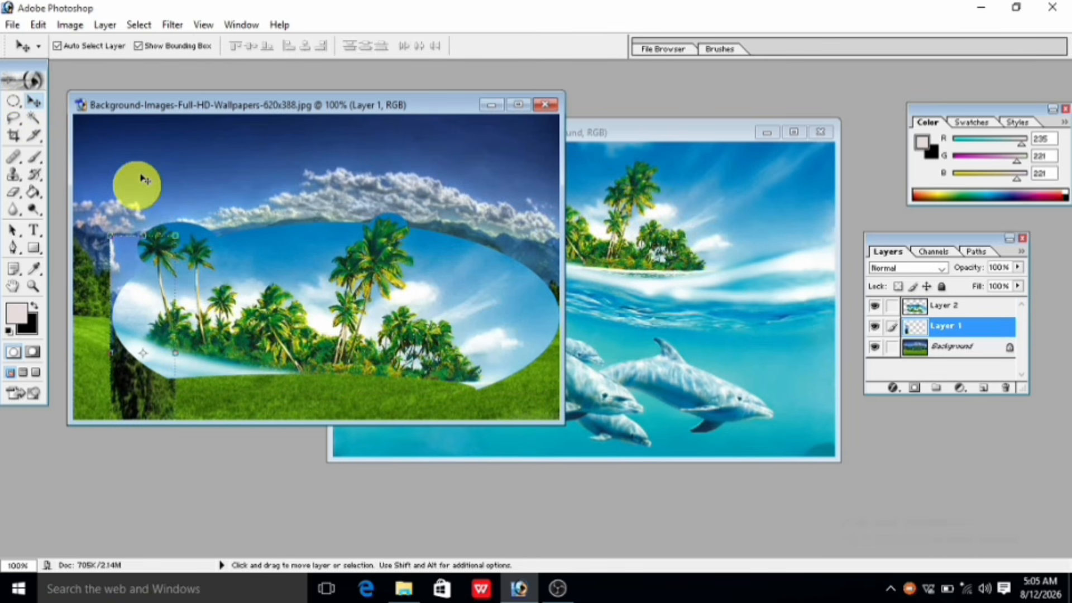
Make a single-row selection across the landscape's upper sky and try to transform it on the locked Background layer.
{"action": "left_click_drag", "start_coordinate": [14, 101], "coordinate": [53, 134]}
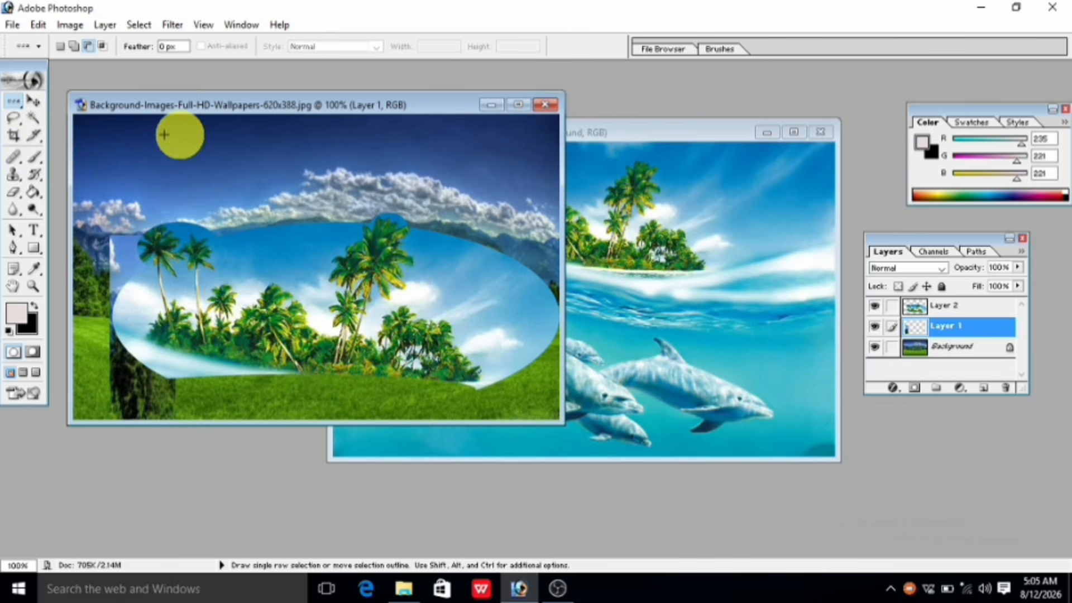
{"action": "left_click", "coordinate": [372, 138]}
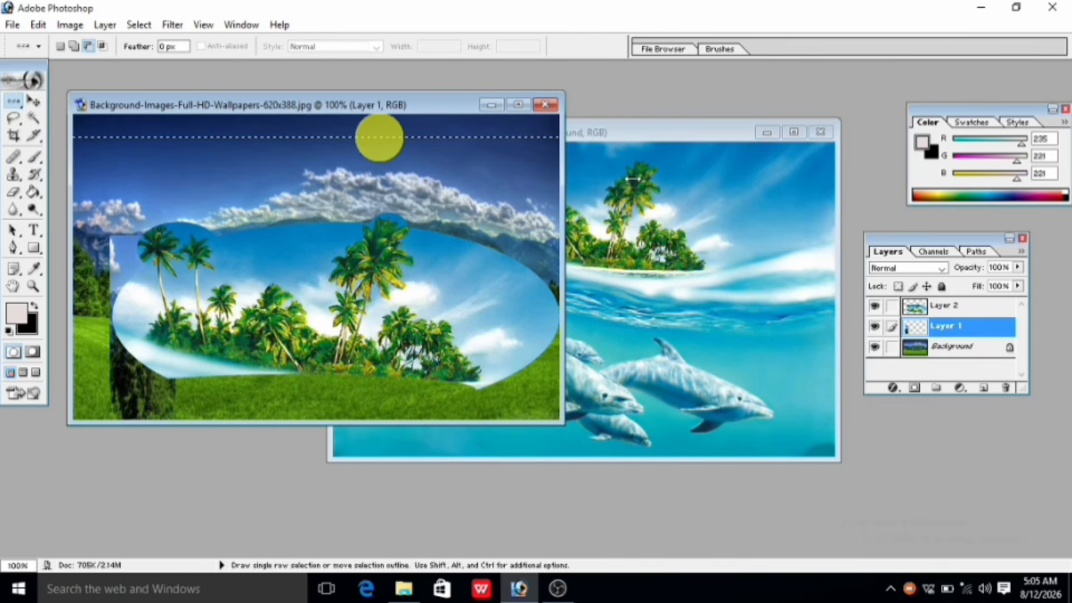
{"action": "left_click", "coordinate": [951, 350]}
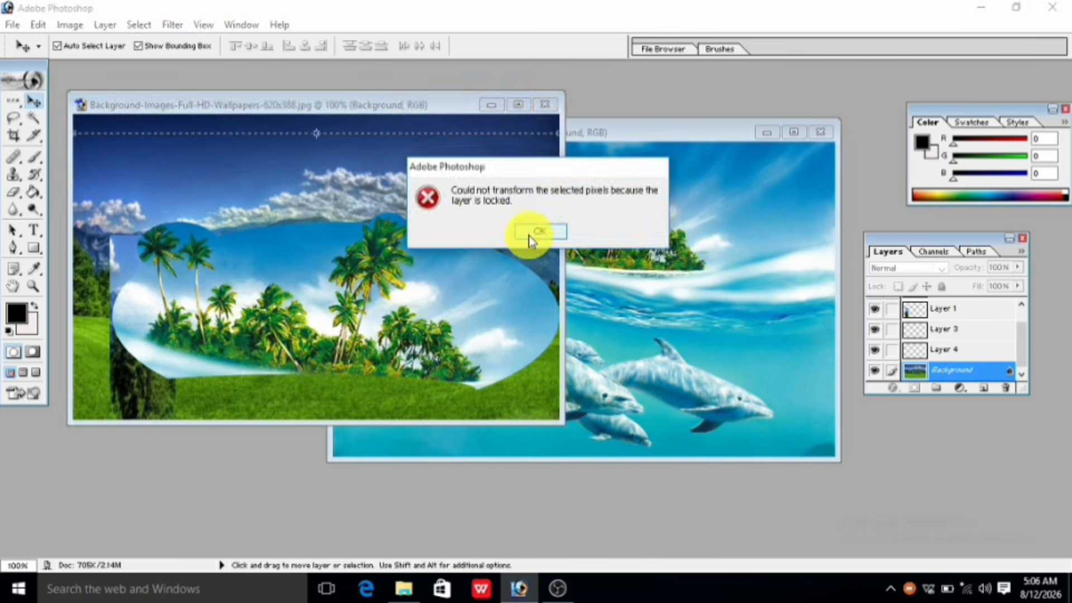
{"action": "left_click", "coordinate": [529, 233]}
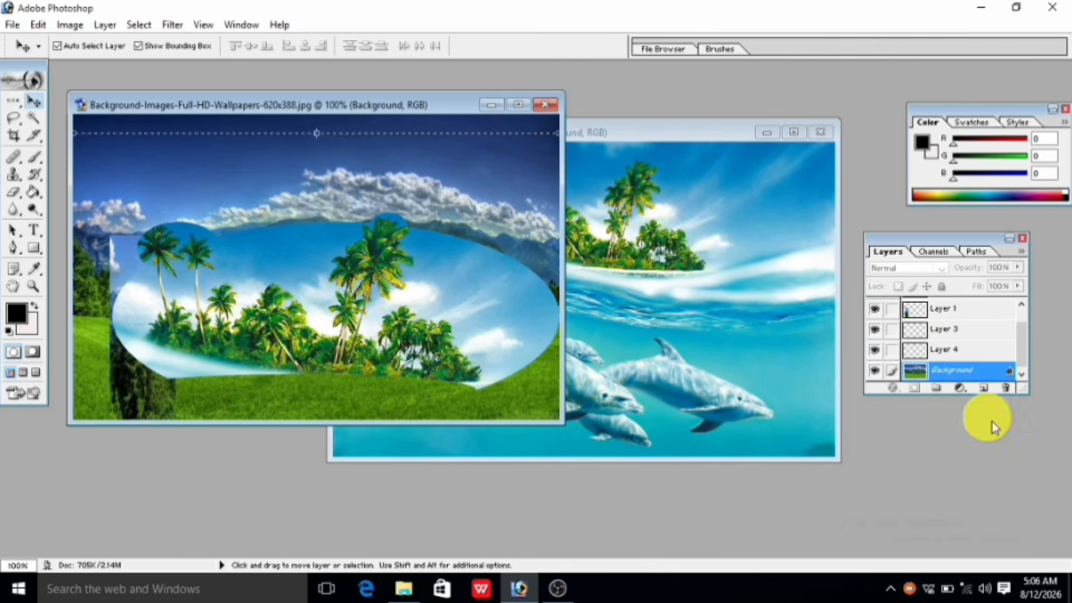
Convert the landscape's Background into Layer 0, stretch the selected sky row to 1200% height and apply the transformation.
{"action": "double_click", "coordinate": [963, 373]}
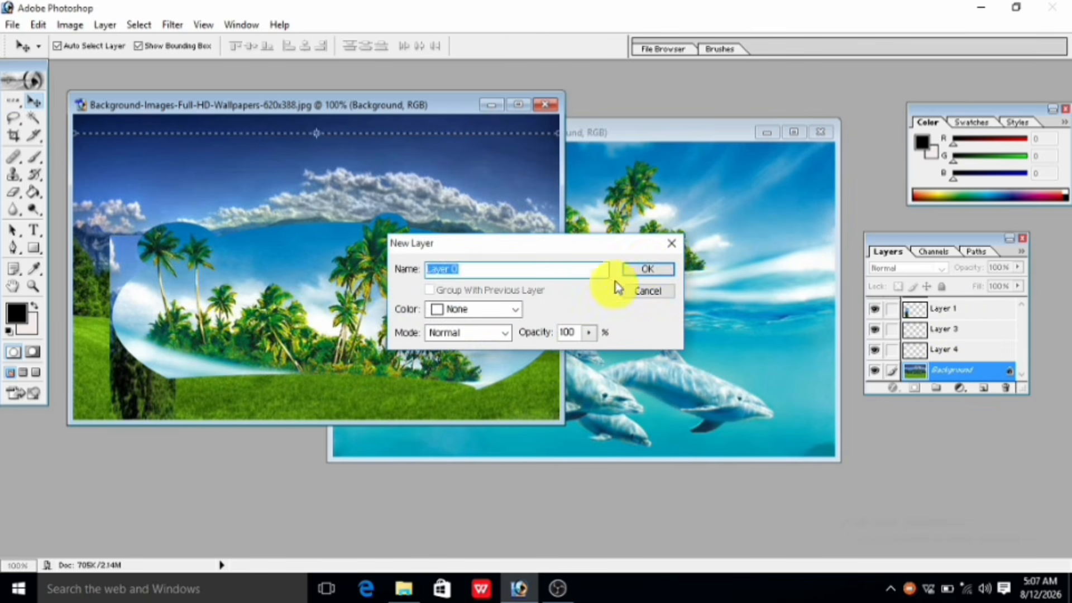
{"action": "left_click", "coordinate": [646, 269]}
{"action": "key", "text": "ctrl+t"}
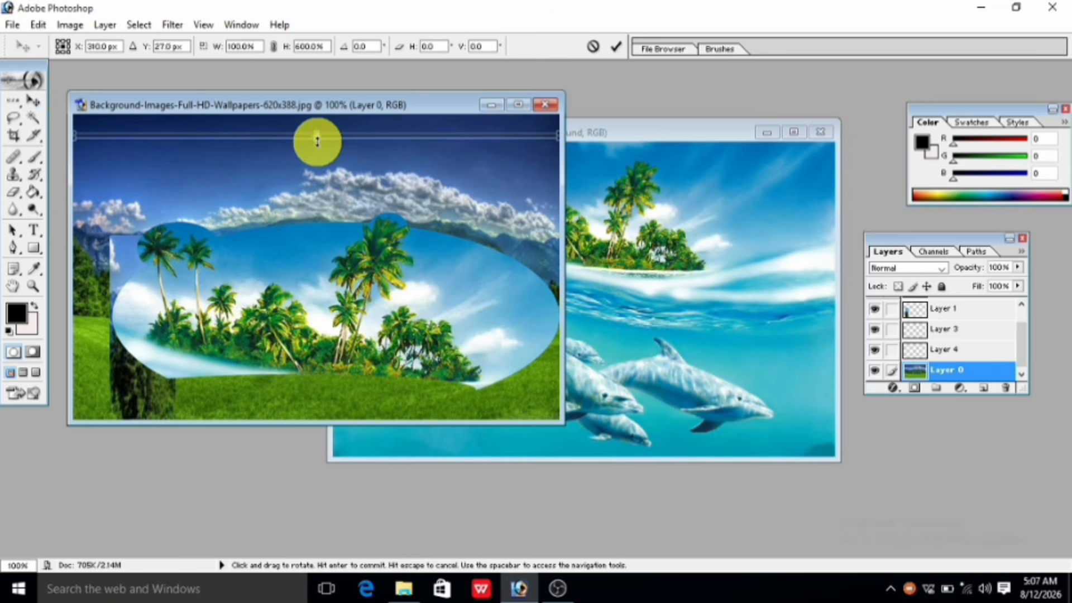
{"action": "left_click_drag", "start_coordinate": [316, 135], "coordinate": [317, 143]}
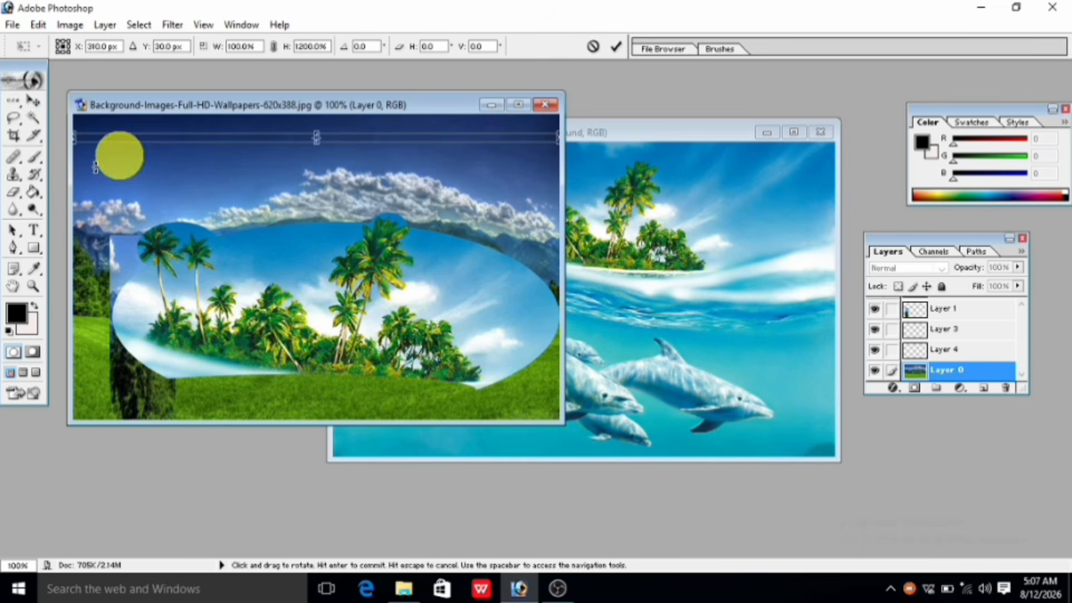
{"action": "left_click", "coordinate": [34, 192]}
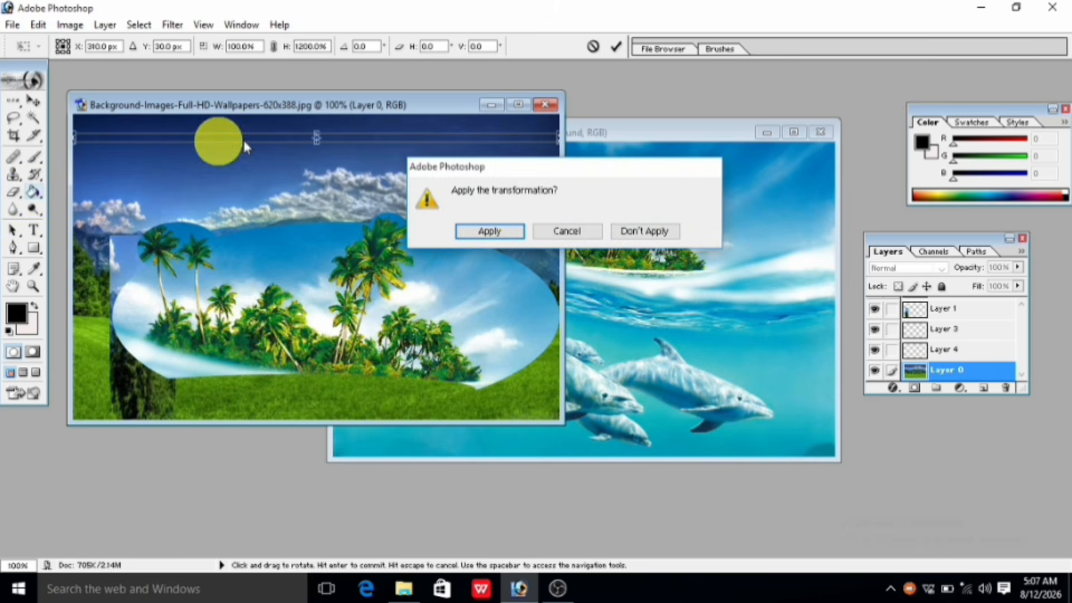
{"action": "left_click", "coordinate": [486, 229]}
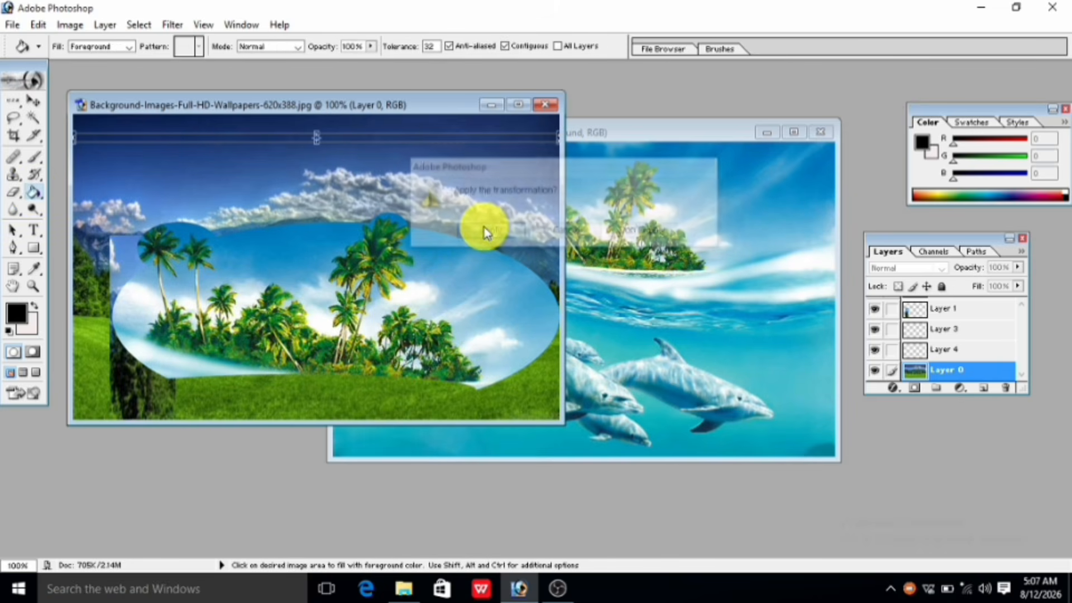
Fill the stretched sky band with the black foreground colour and deselect it.
{"action": "left_click", "coordinate": [284, 140]}
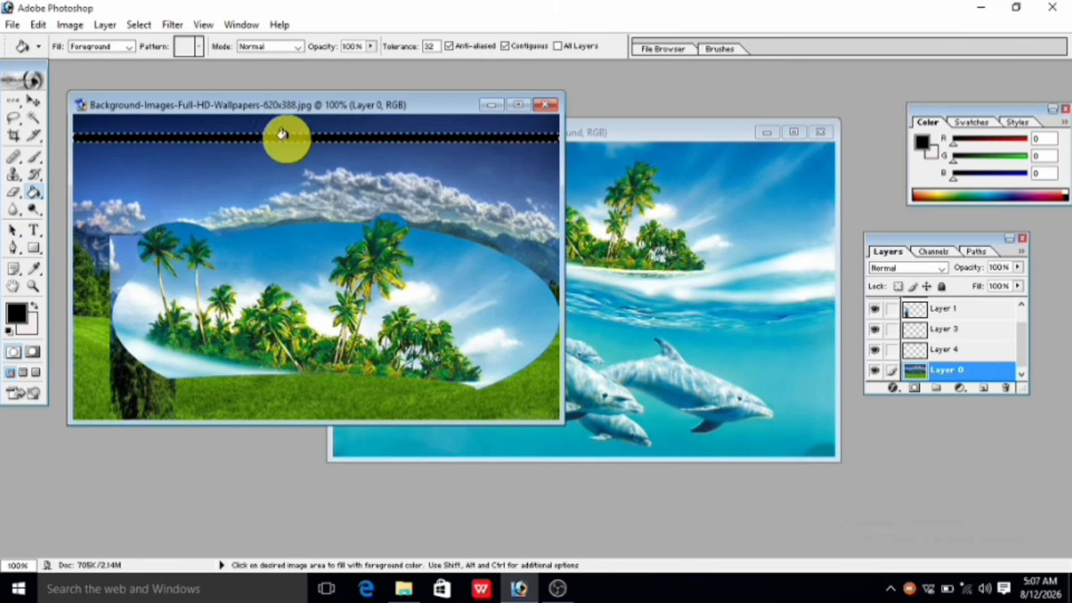
{"action": "left_click", "coordinate": [34, 101]}
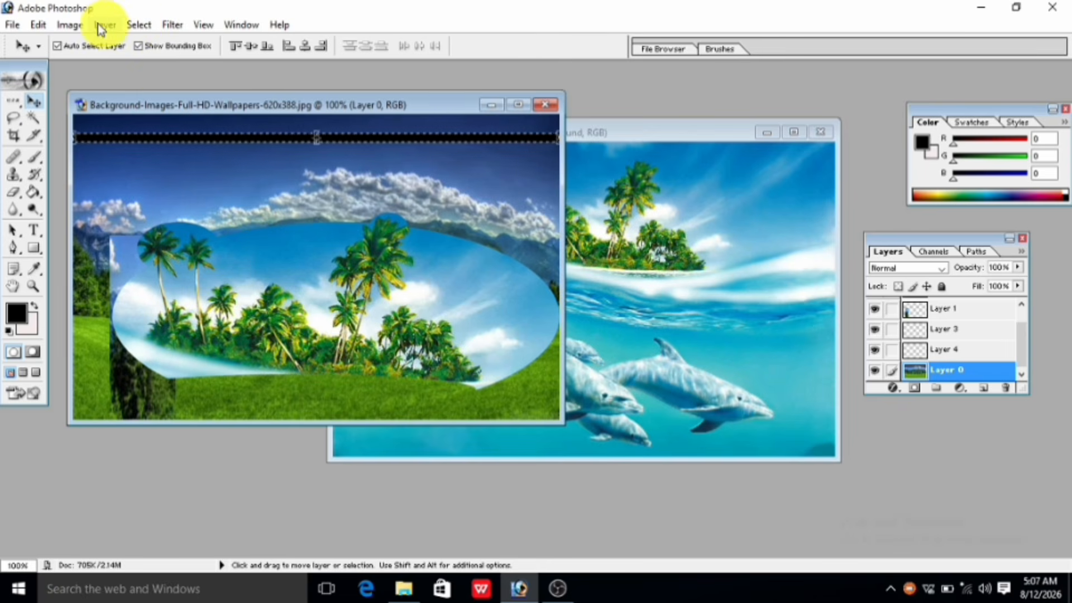
{"action": "left_click", "coordinate": [136, 24]}
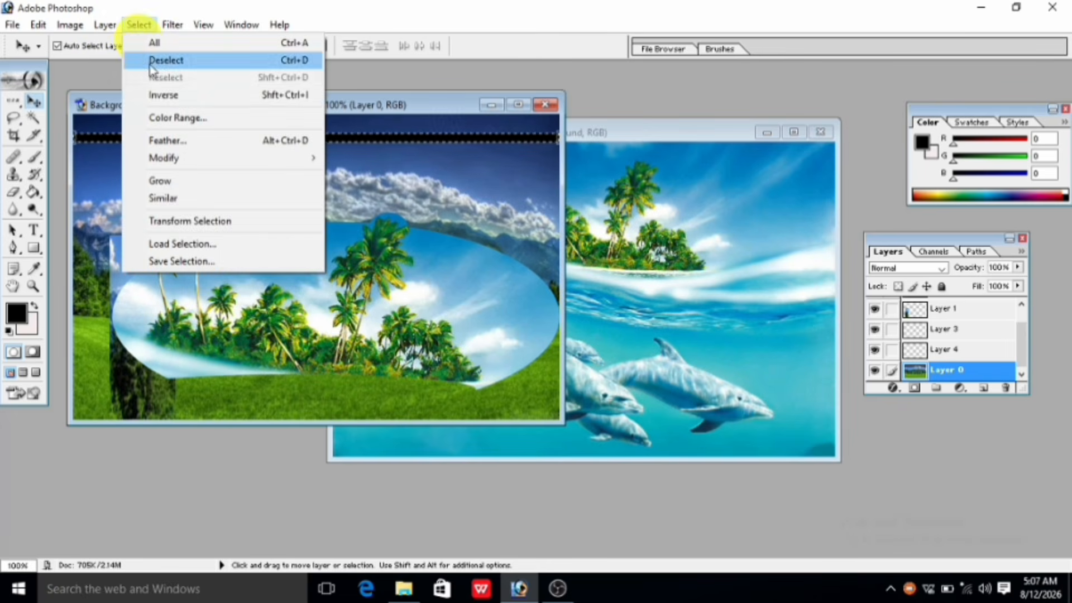
{"action": "left_click", "coordinate": [162, 60]}
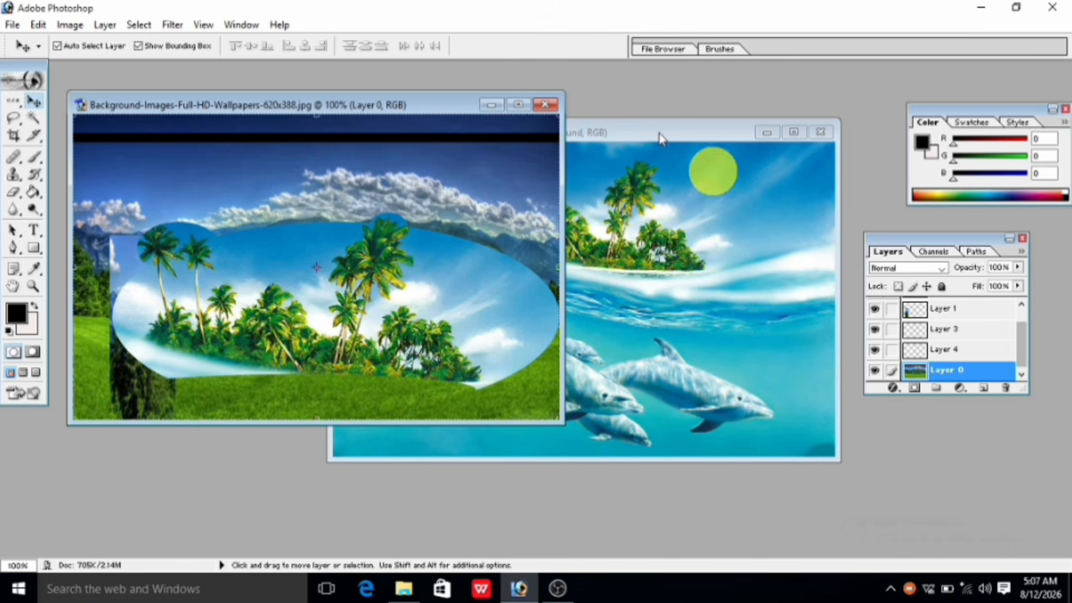
Clear the island selection in the dolphin picture and switch to the Single Column Marquee tool.
{"action": "left_click_drag", "start_coordinate": [427, 105], "coordinate": [82, 178]}
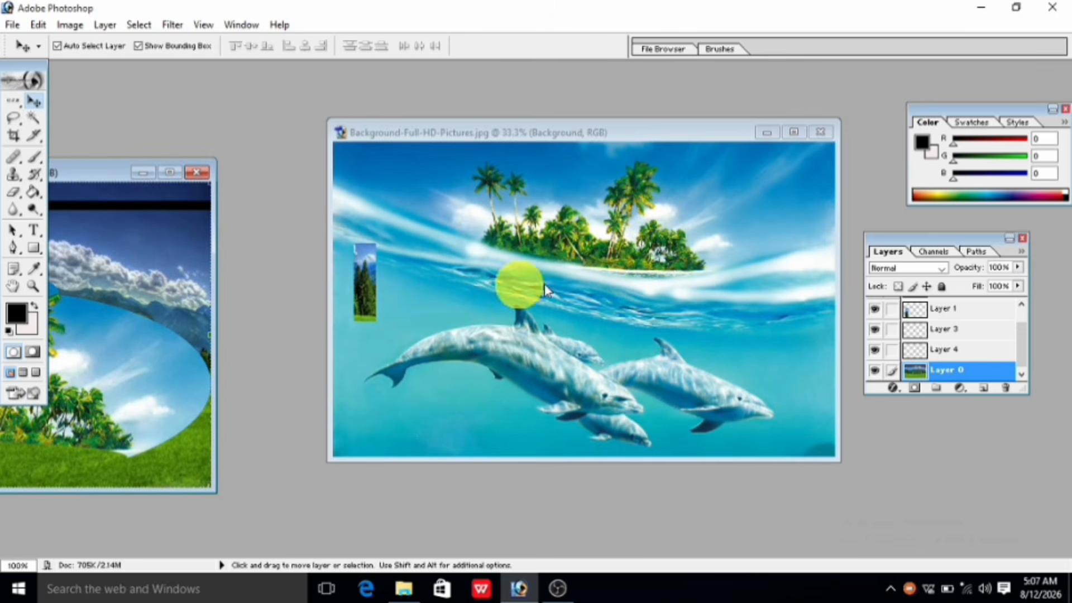
{"action": "left_click", "coordinate": [634, 275]}
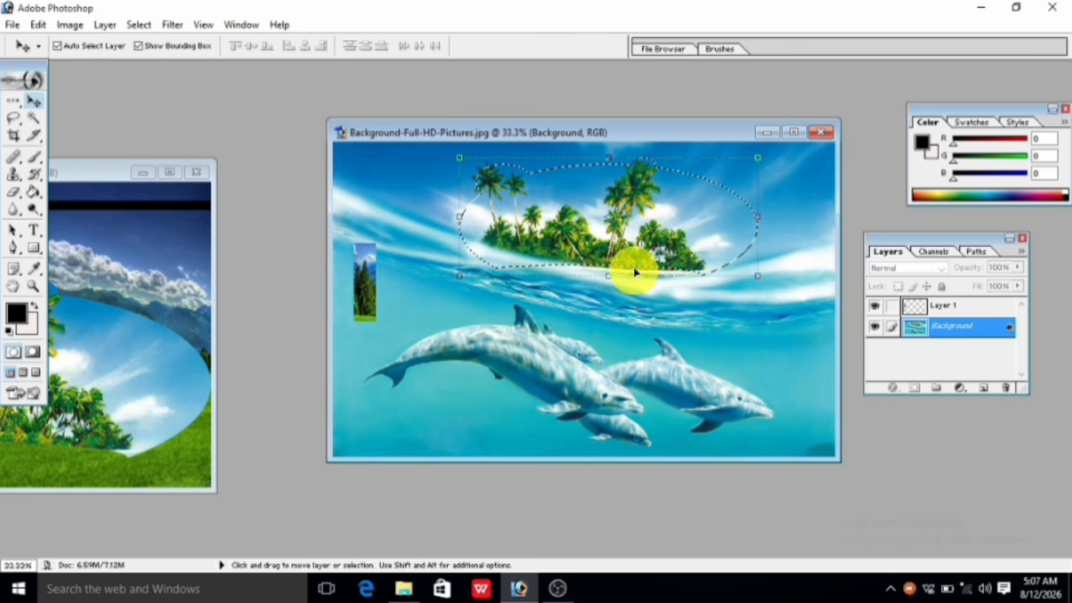
{"action": "left_click", "coordinate": [138, 25]}
{"action": "left_click", "coordinate": [163, 60]}
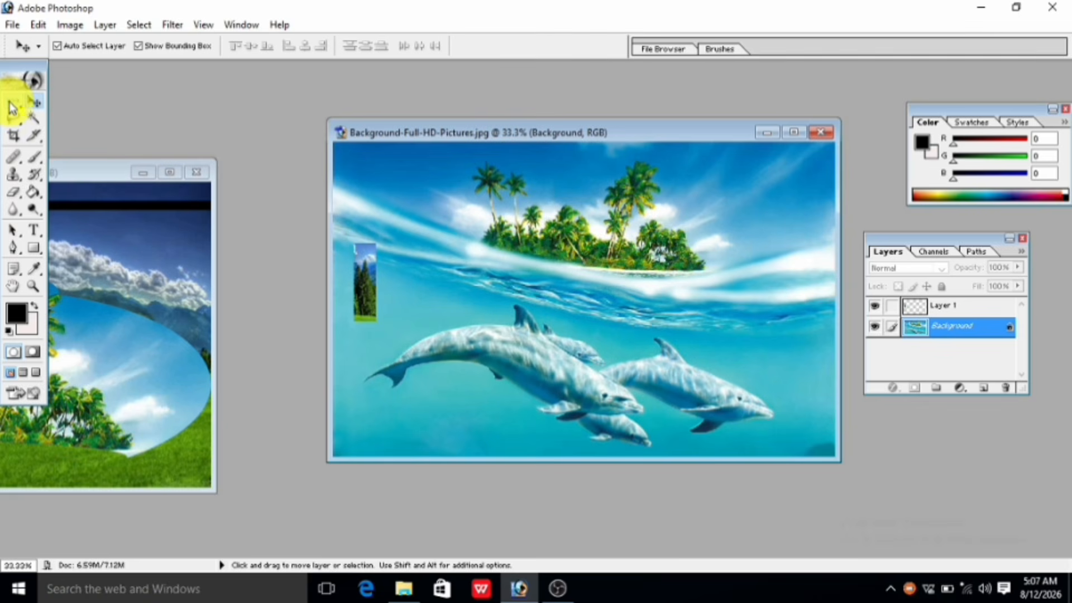
{"action": "left_click_drag", "start_coordinate": [12, 106], "coordinate": [56, 144]}
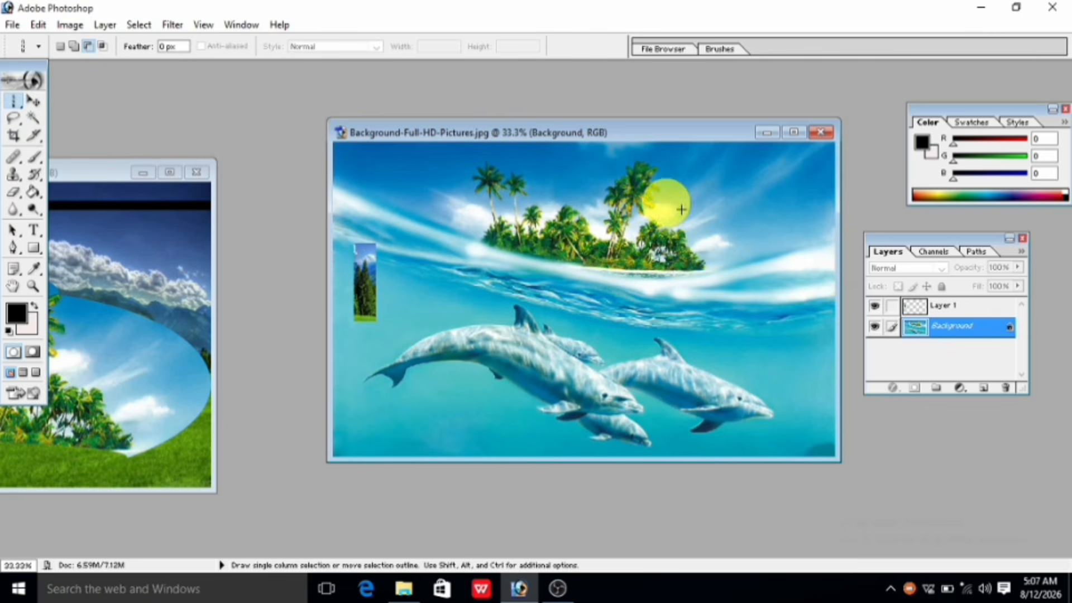
{"action": "left_click", "coordinate": [732, 295]}
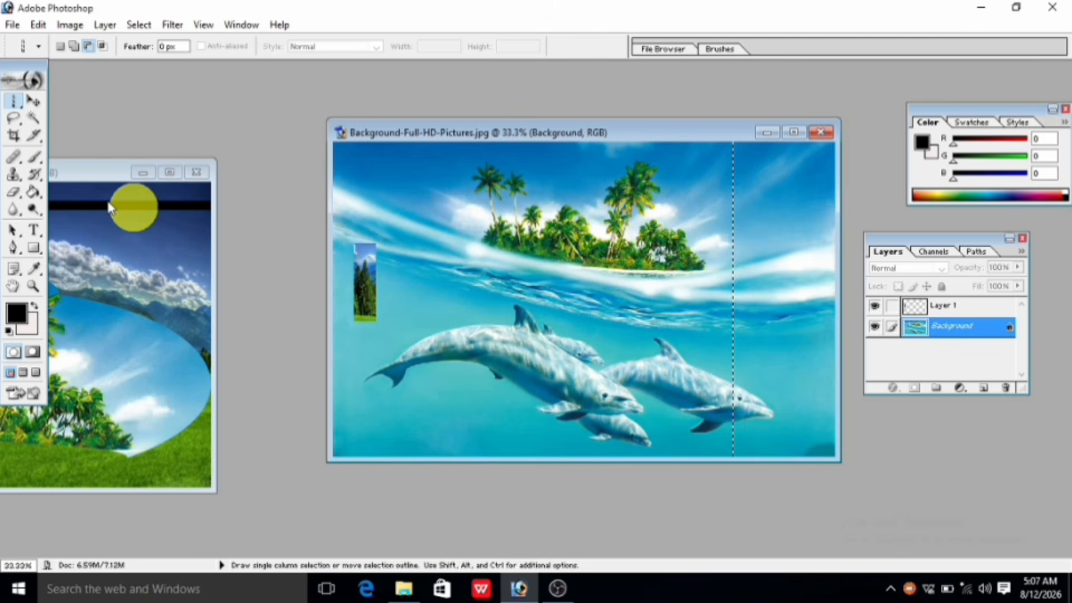
{"action": "left_click", "coordinate": [35, 196]}
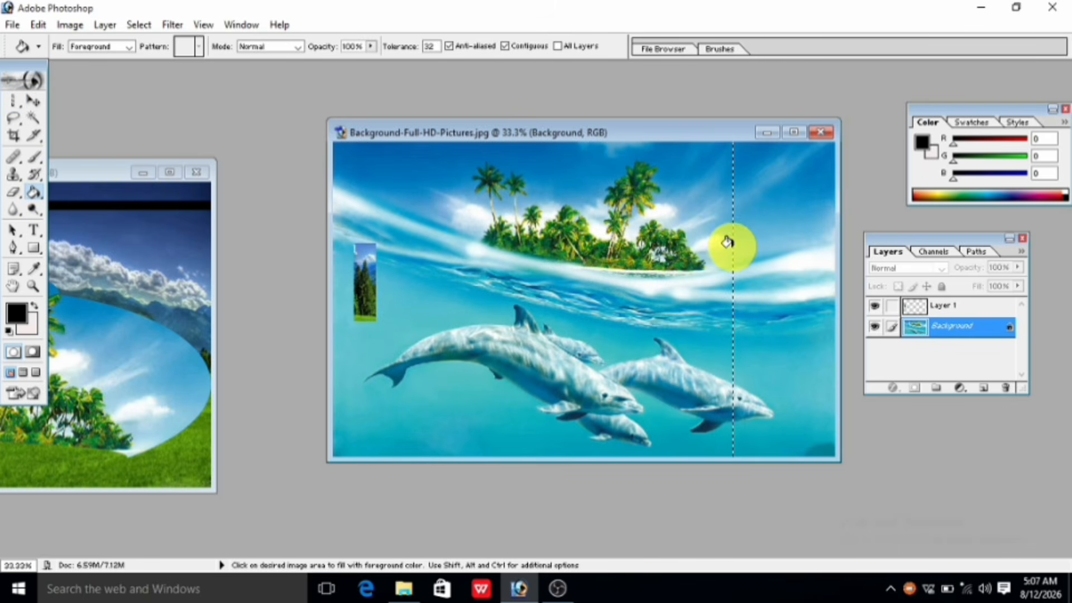
{"action": "left_click", "coordinate": [144, 26]}
{"action": "left_click", "coordinate": [163, 60]}
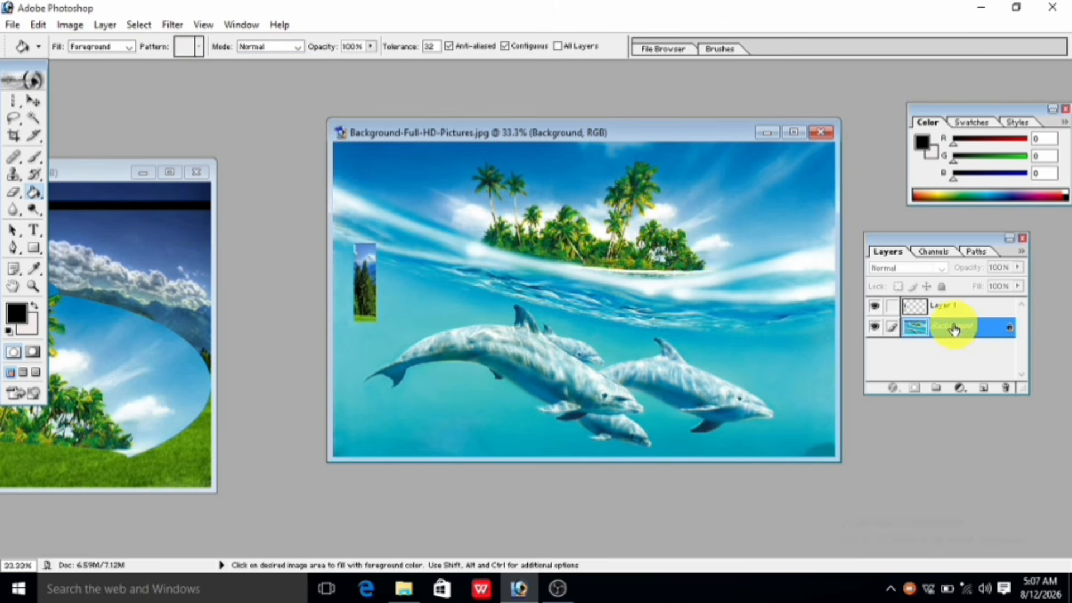
Make a single-column selection through the rightmost dolphin's head and convert the dolphin picture's Background into Layer 0.
{"action": "left_click", "coordinate": [12, 102]}
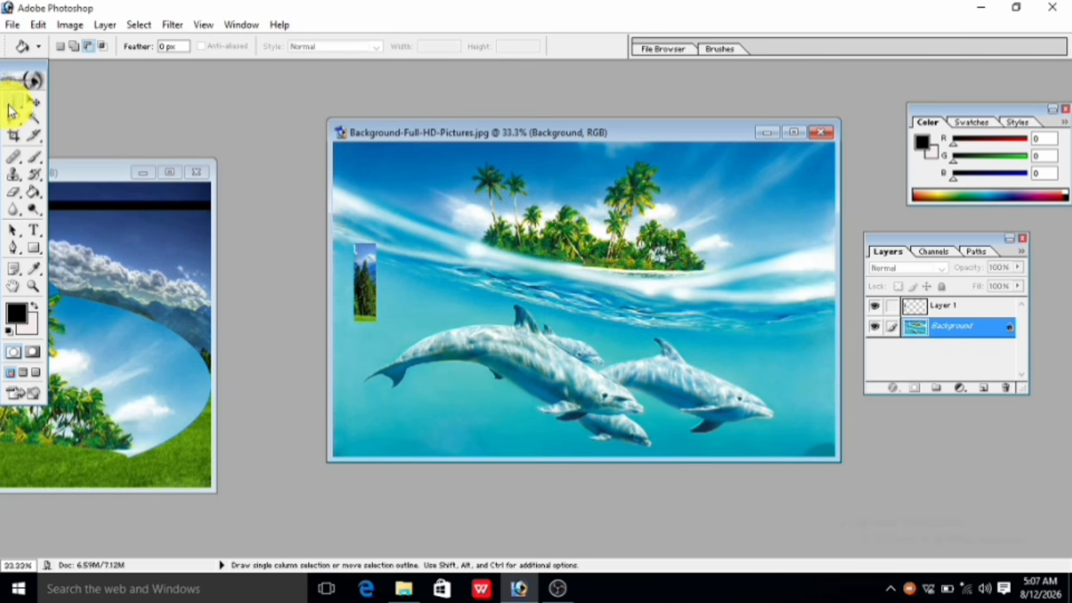
{"action": "left_click", "coordinate": [747, 271]}
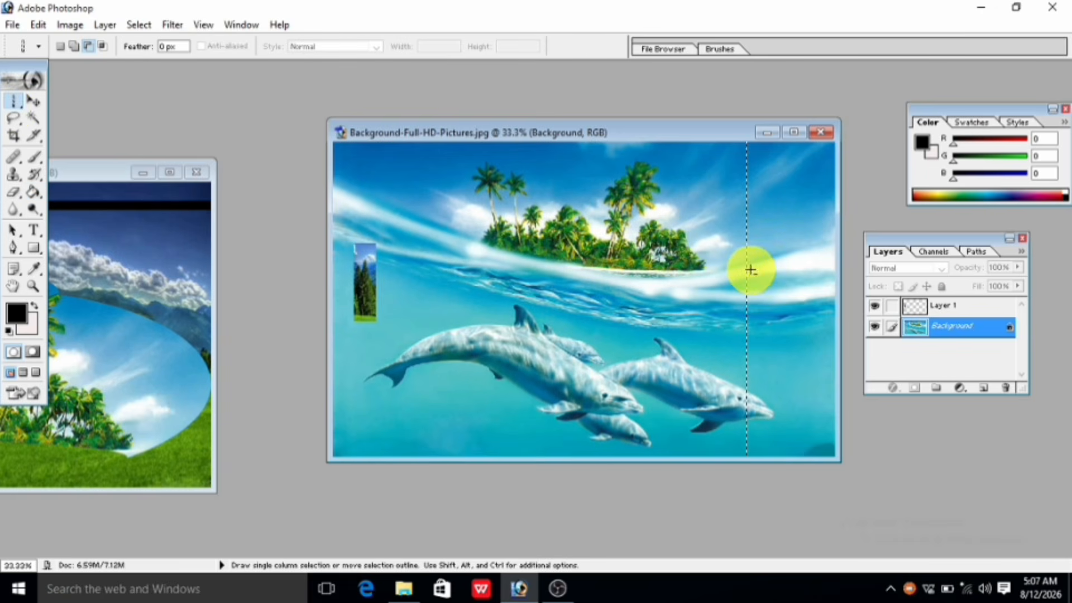
{"action": "double_click", "coordinate": [947, 329]}
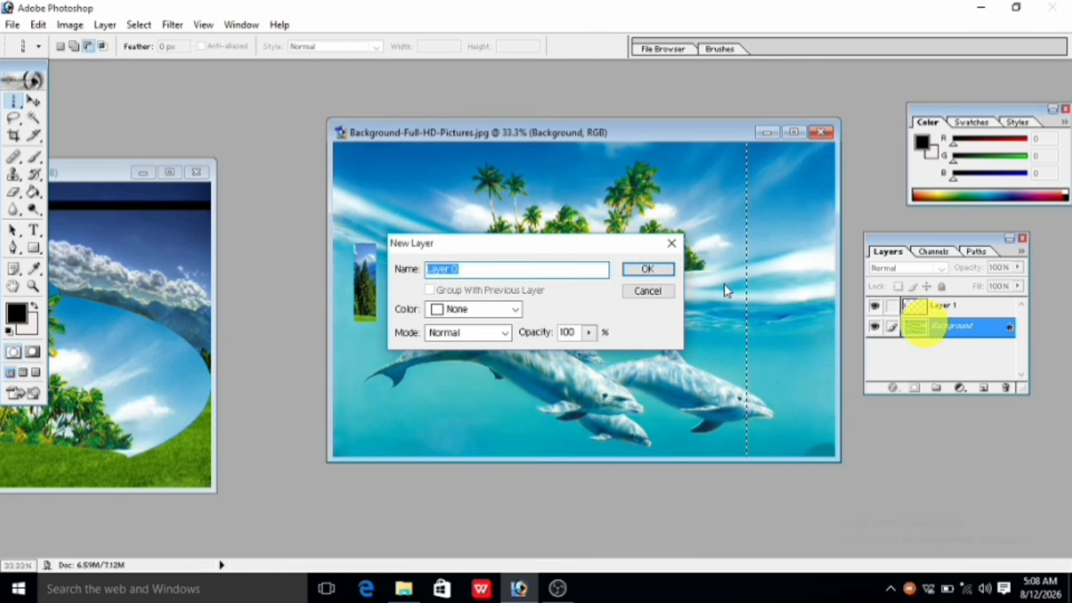
{"action": "left_click", "coordinate": [650, 269]}
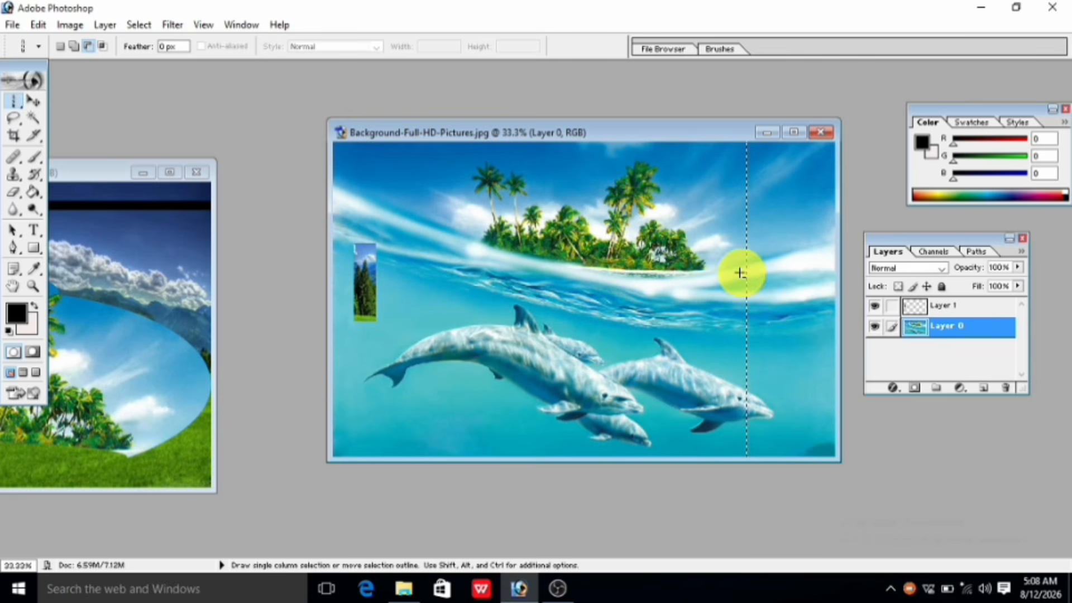
Stretch the selected column in the dolphin picture to 1900% width and apply the transformation.
{"action": "left_click", "coordinate": [32, 208]}
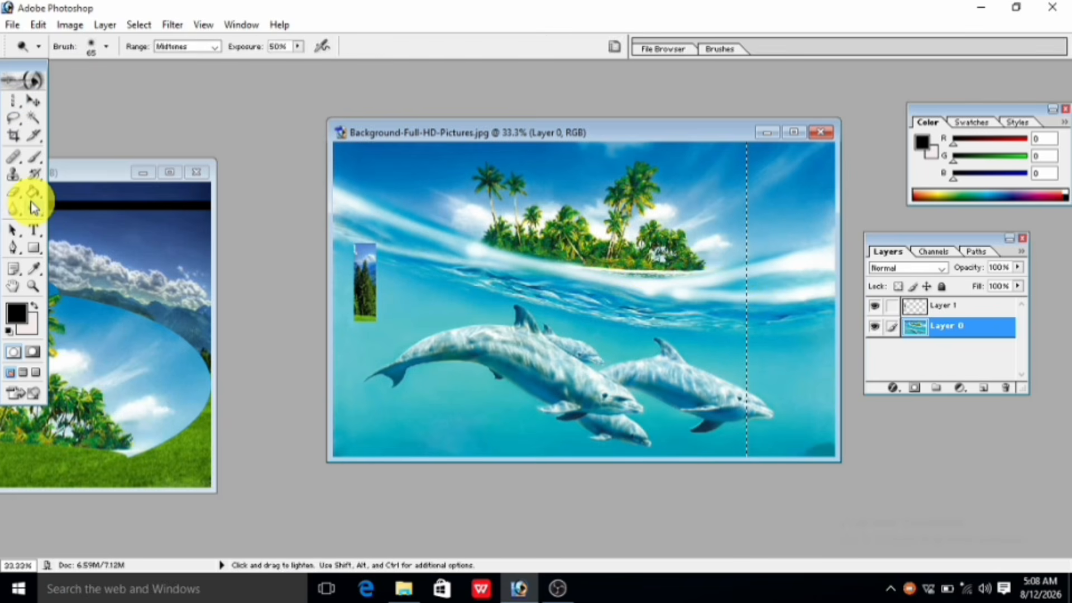
{"action": "left_click", "coordinate": [33, 192]}
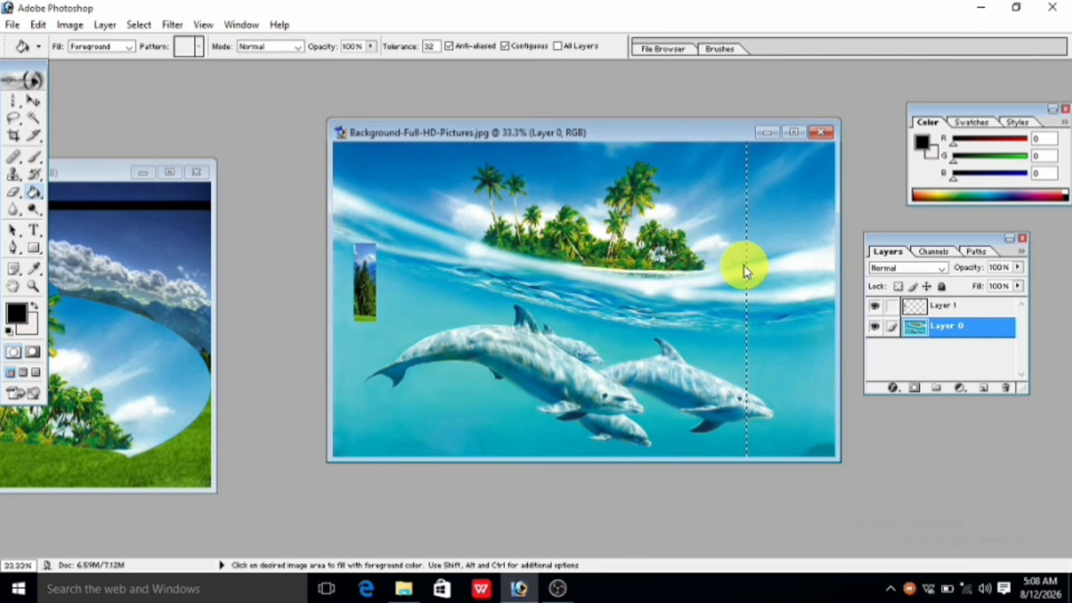
{"action": "left_click", "coordinate": [32, 102]}
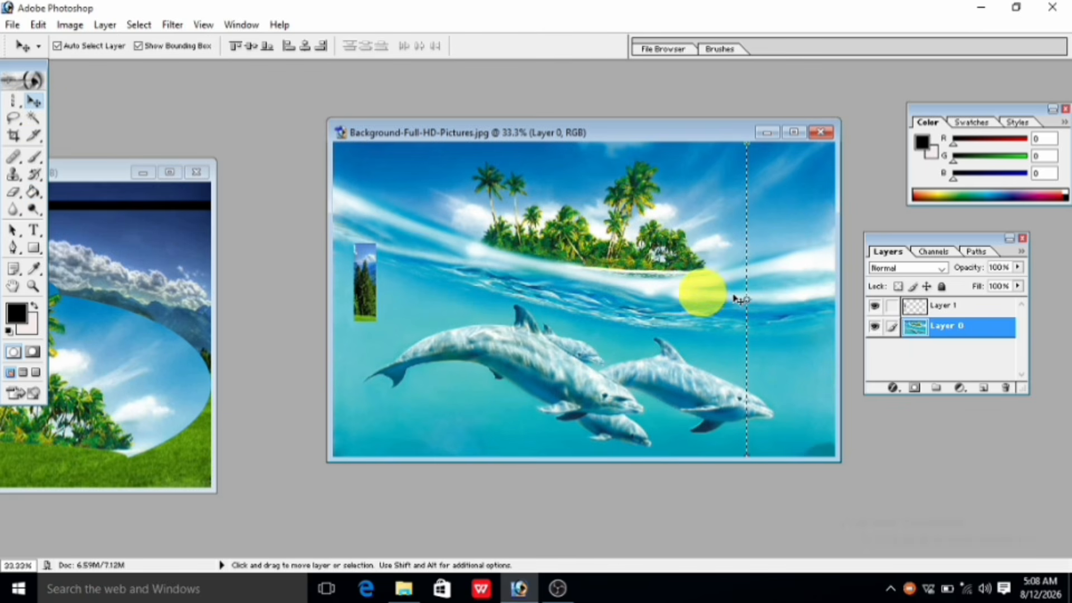
{"action": "left_click_drag", "start_coordinate": [746, 300], "coordinate": [753, 300]}
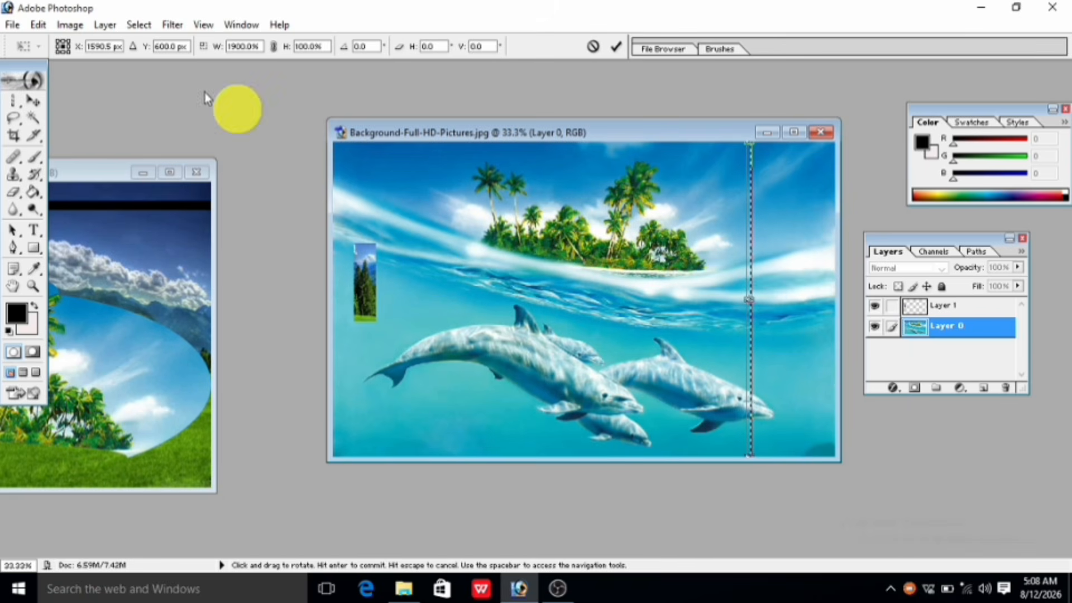
{"action": "left_click", "coordinate": [154, 27]}
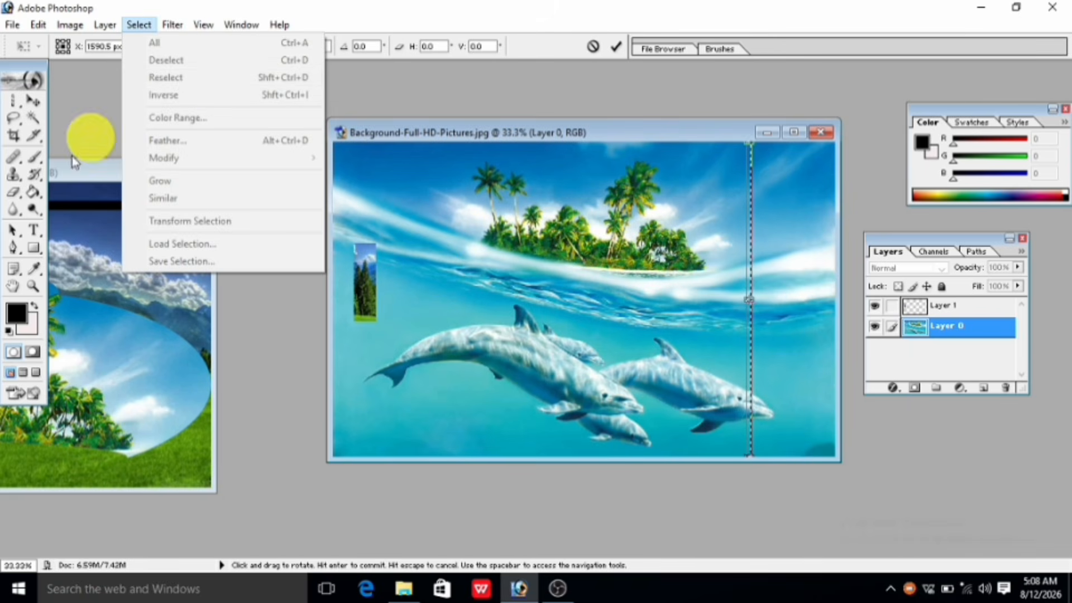
{"action": "left_click", "coordinate": [35, 194]}
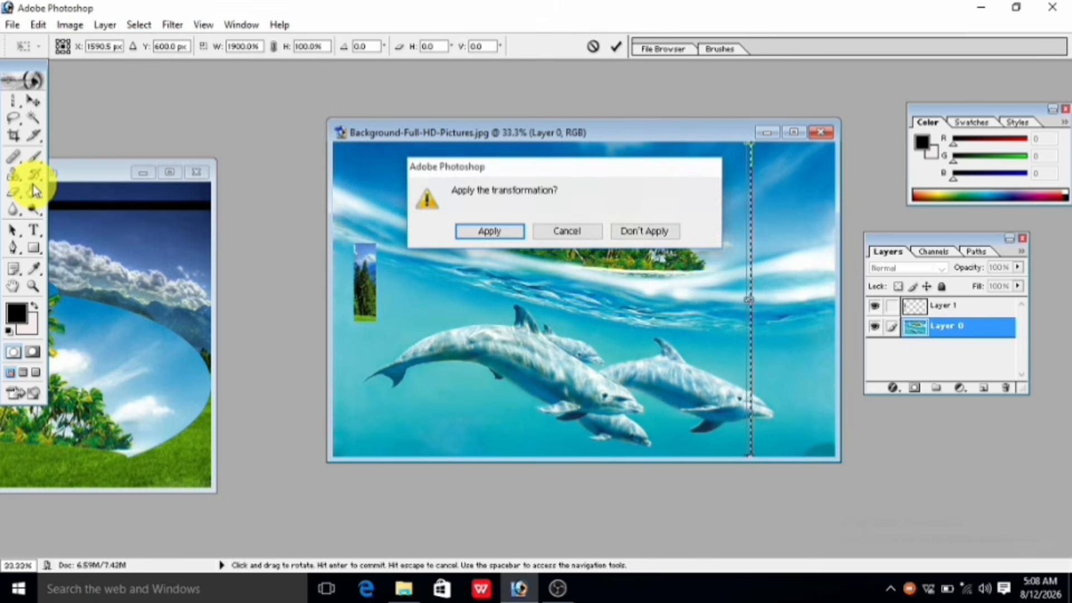
{"action": "left_click", "coordinate": [501, 232]}
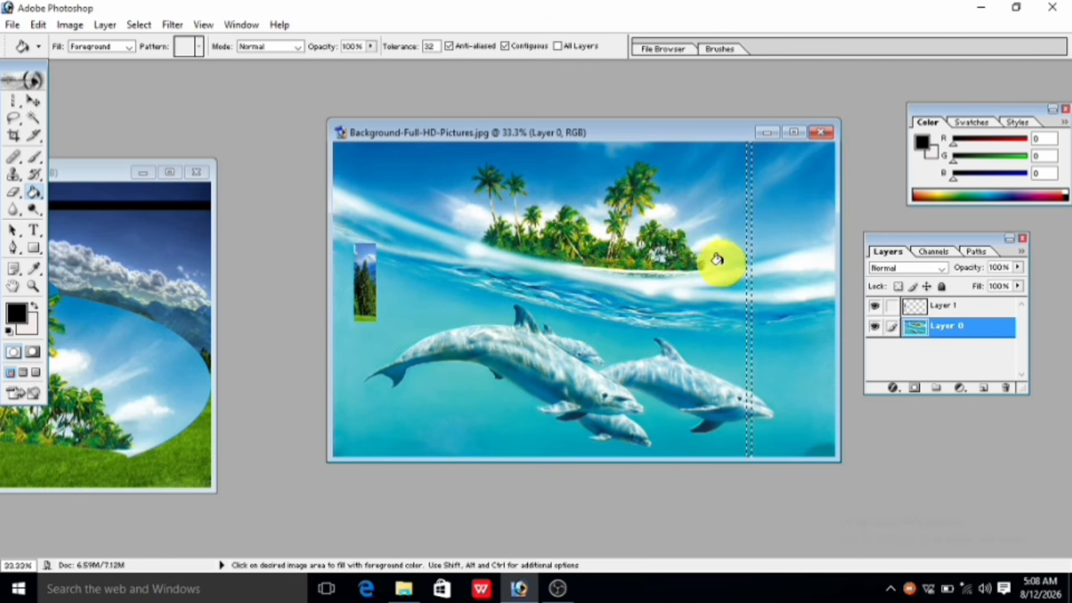
Fill areas of the widened column with the black foreground colour using the Paint Bucket, and deselect it.
{"action": "left_click", "coordinate": [748, 260]}
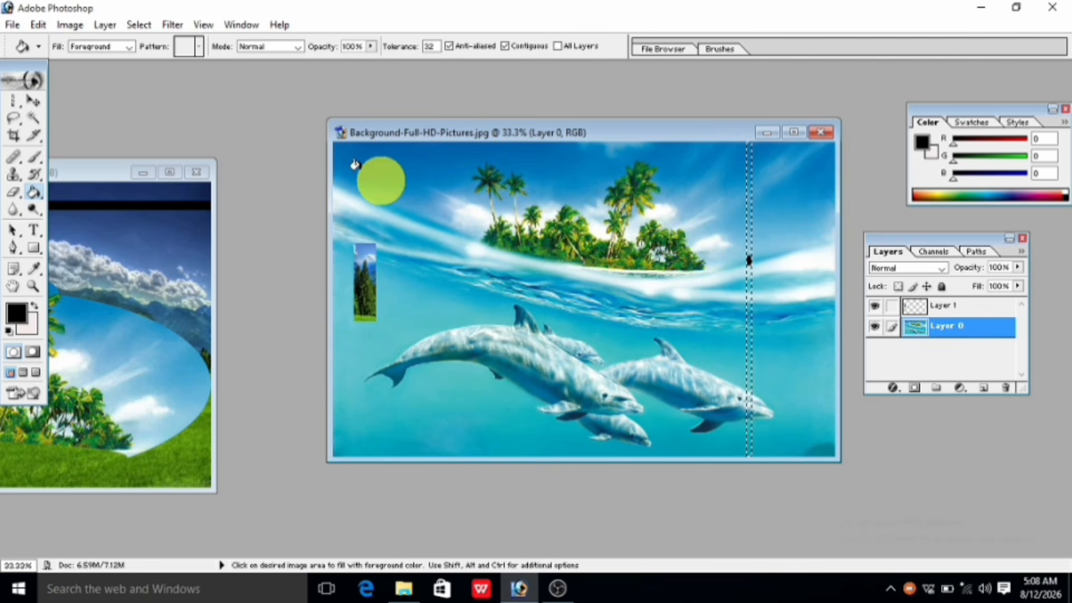
{"action": "left_click", "coordinate": [743, 305]}
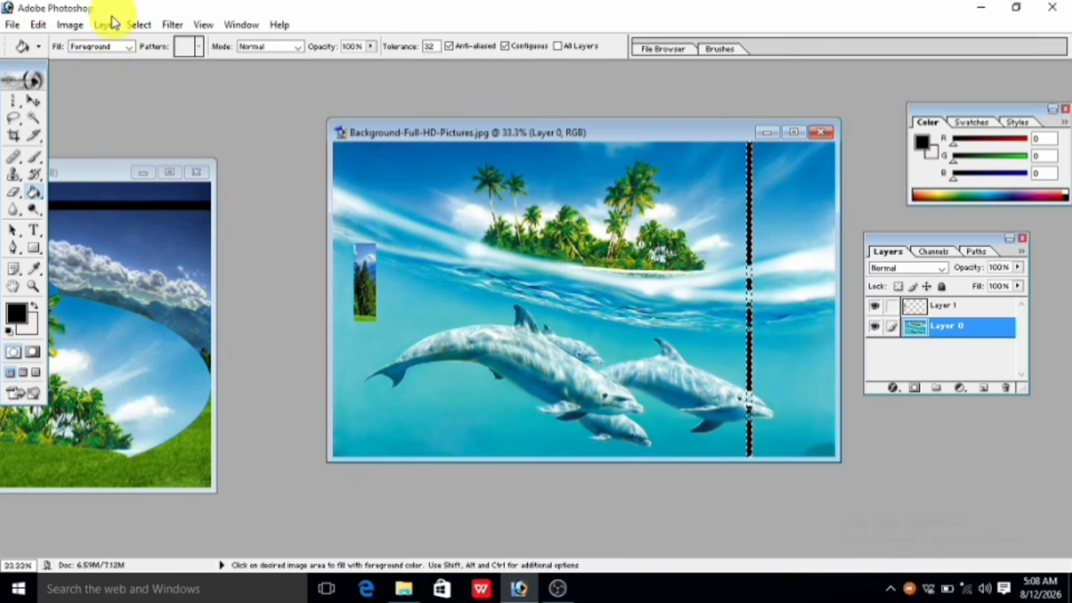
{"action": "left_click", "coordinate": [135, 24]}
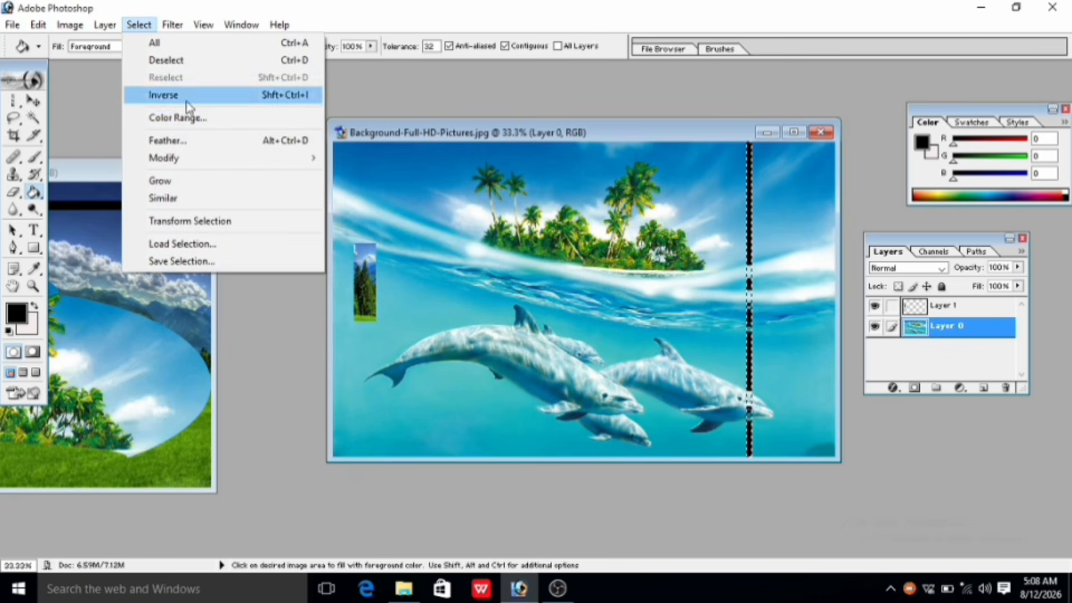
{"action": "left_click", "coordinate": [184, 64]}
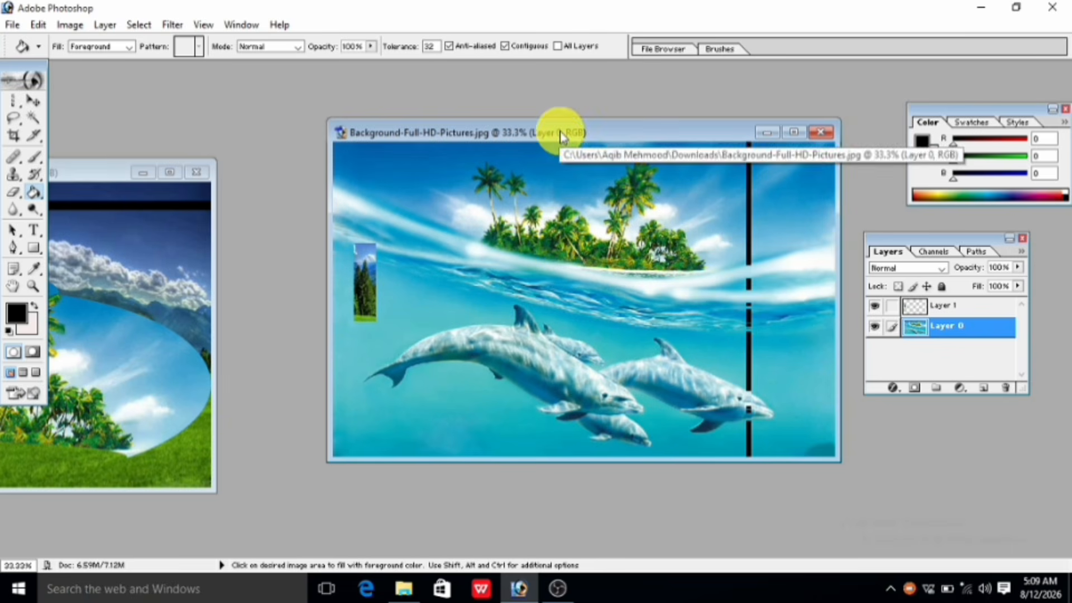
Fill the upper sky and a small patch of water above the dolphins with black, without any selection.
{"action": "left_click", "coordinate": [410, 163]}
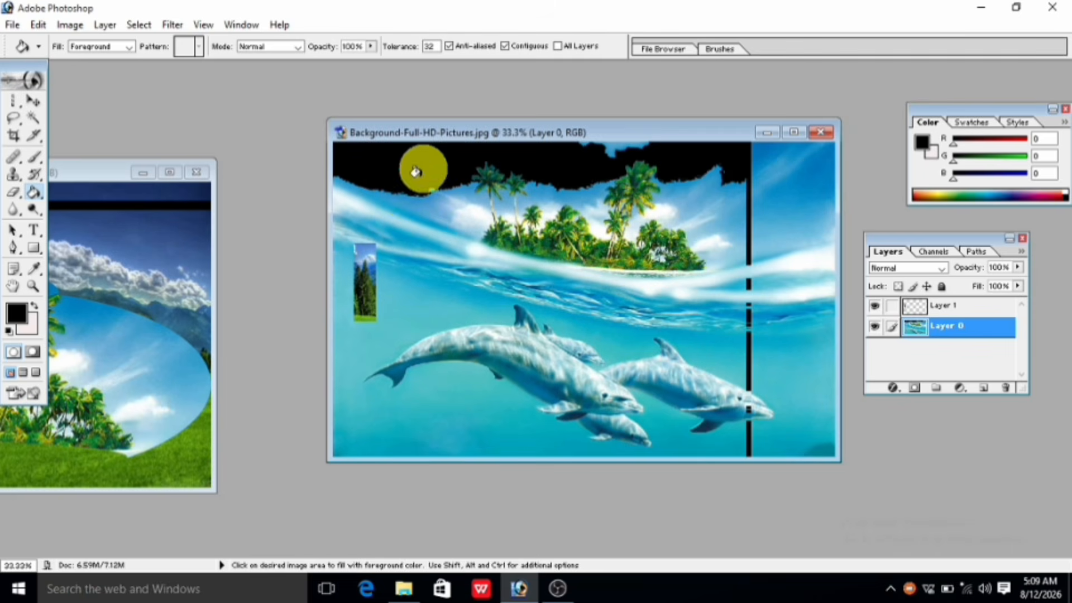
{"action": "left_click", "coordinate": [523, 288]}
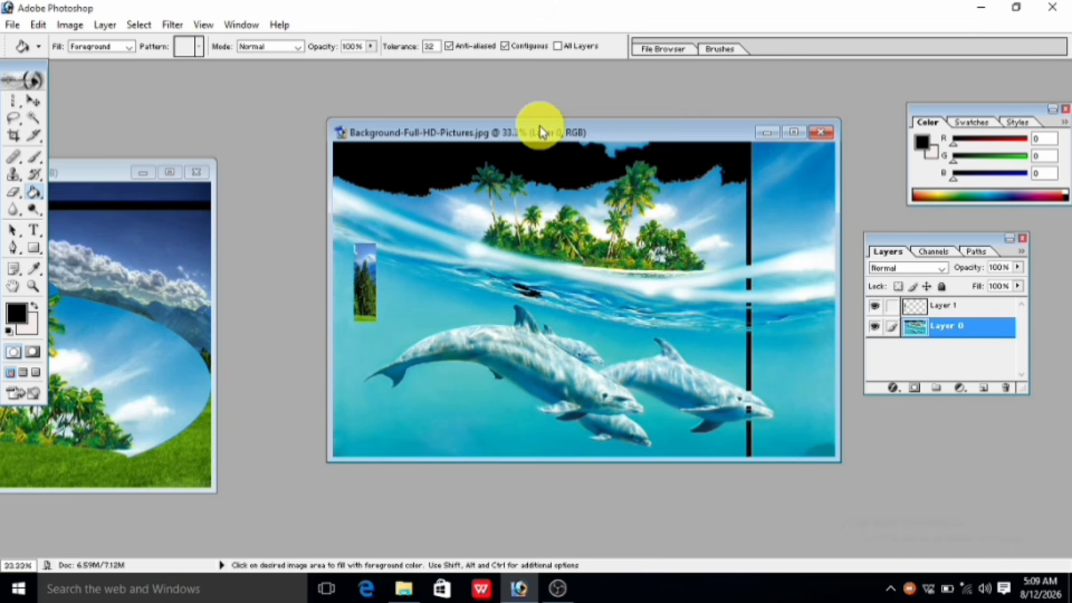
Bring the landscape picture's window forward beside the dolphin picture and switch to the Rectangular Marquee tool.
{"action": "left_click_drag", "start_coordinate": [89, 181], "coordinate": [371, 143]}
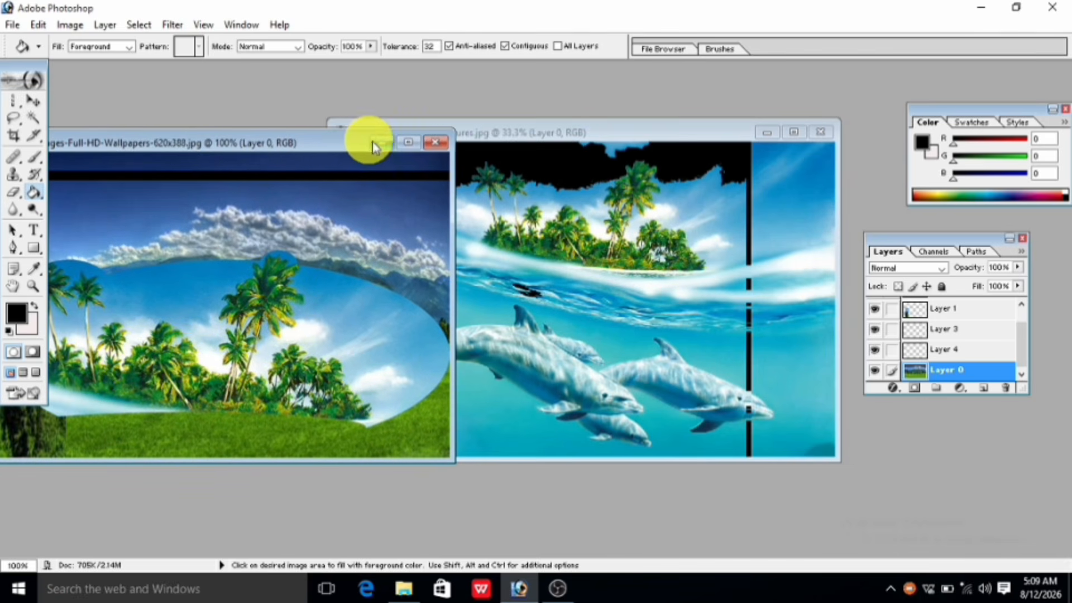
{"action": "left_click_drag", "start_coordinate": [23, 106], "coordinate": [61, 102]}
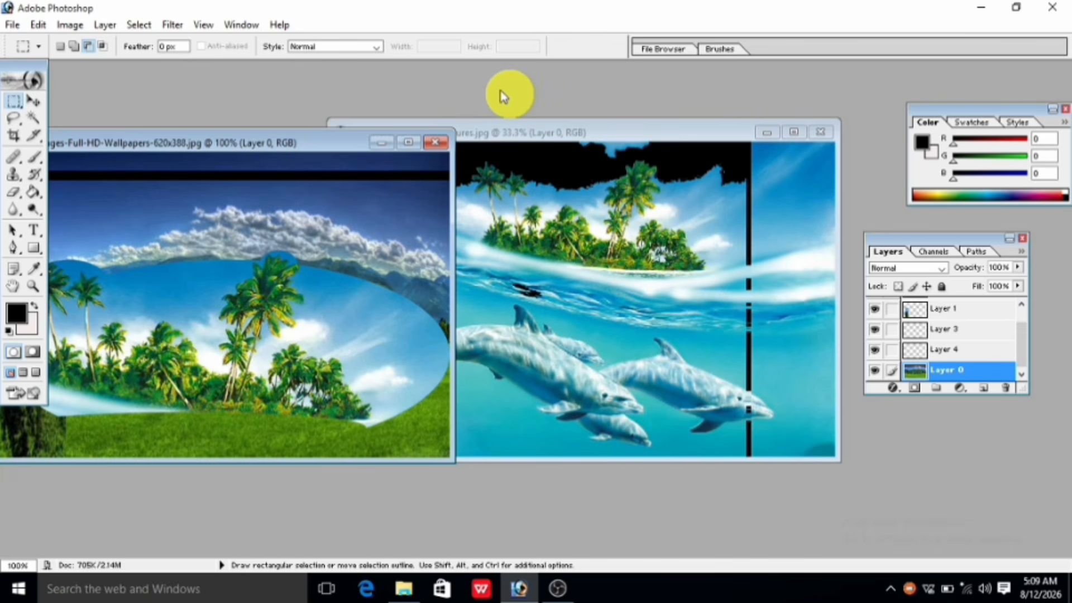
{"action": "left_click_drag", "start_coordinate": [339, 146], "coordinate": [261, 137]}
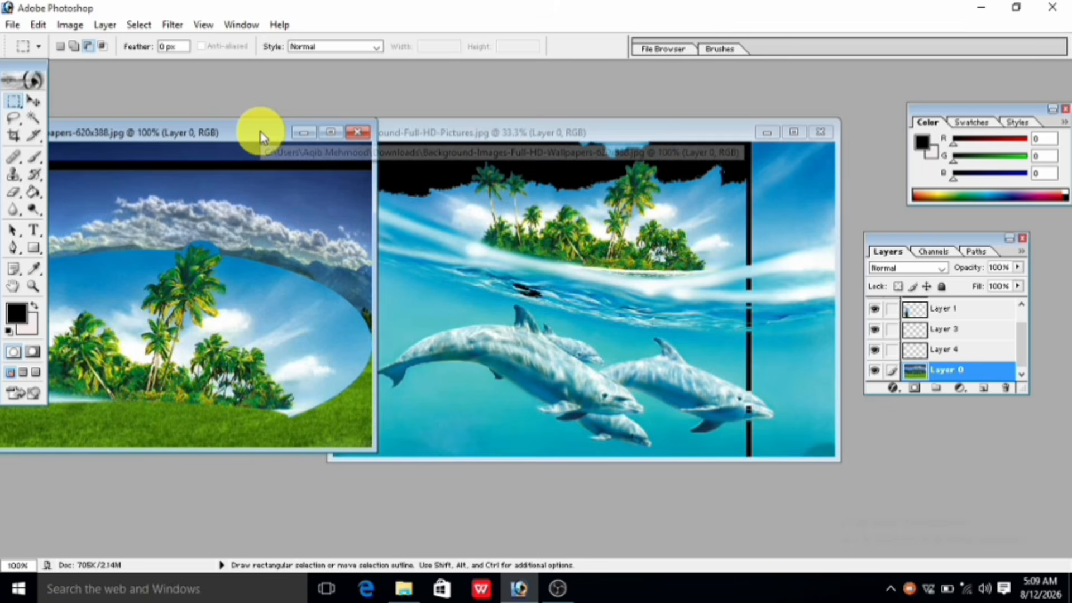